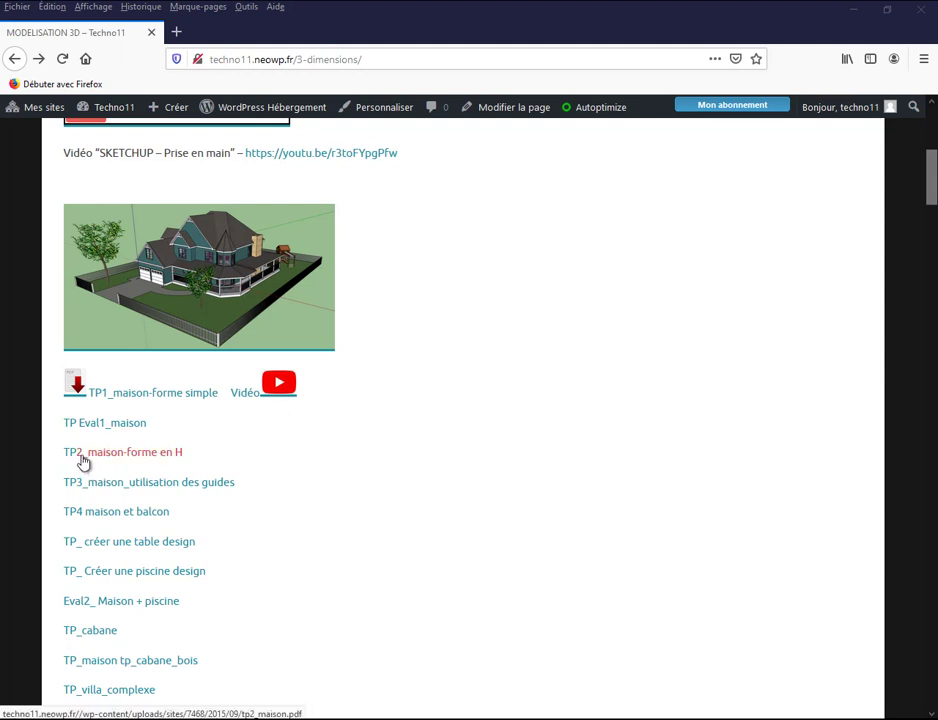
Open the tp2_maison PDF showing the dimensioned H-shaped house outline from step 1.
click(138, 455)
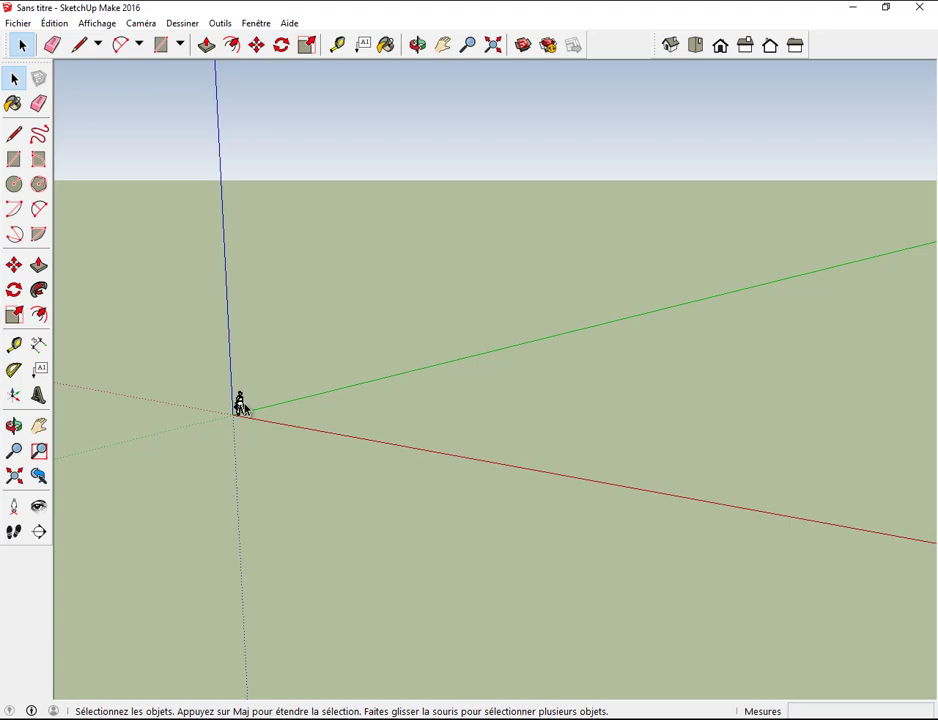
Erase the default person figure standing at the origin.
click(241, 405)
right_click(241, 405)
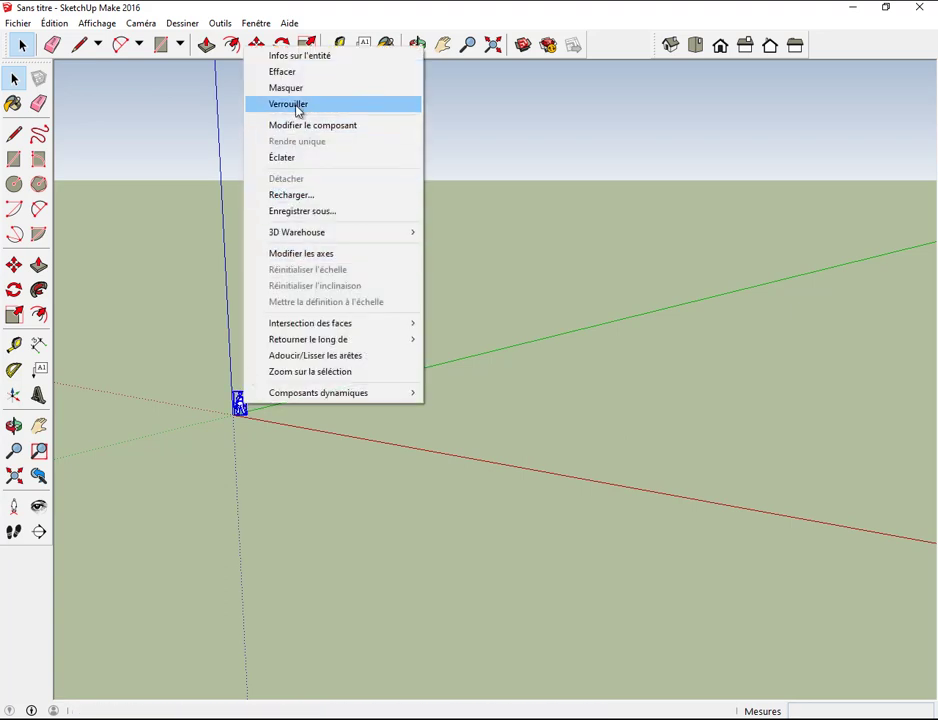
click(304, 73)
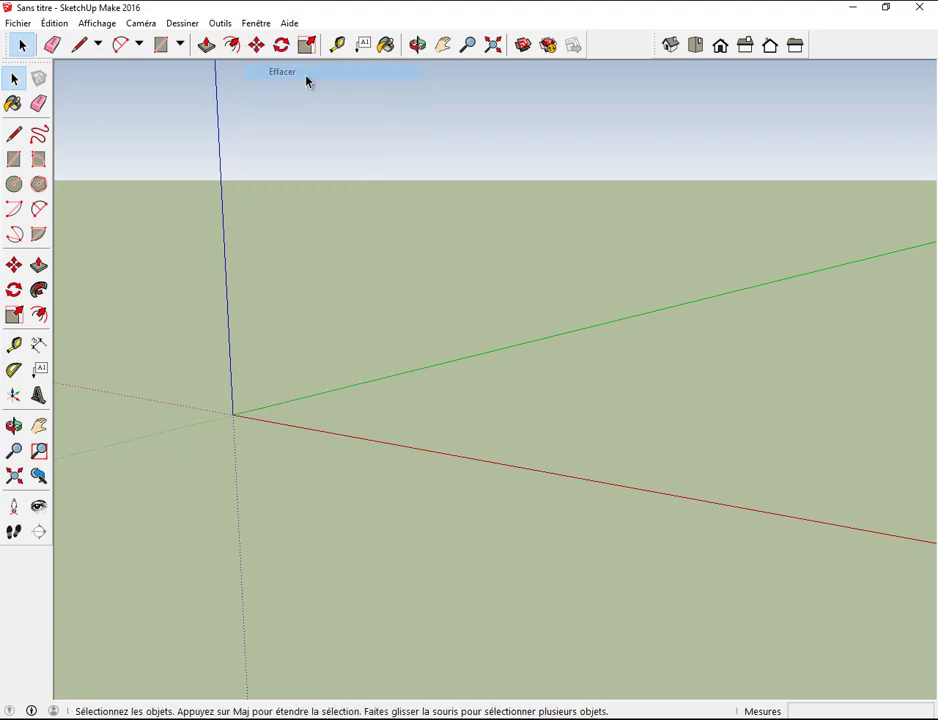
Look down in Top view and pan so the origin sits lower left.
click(695, 47)
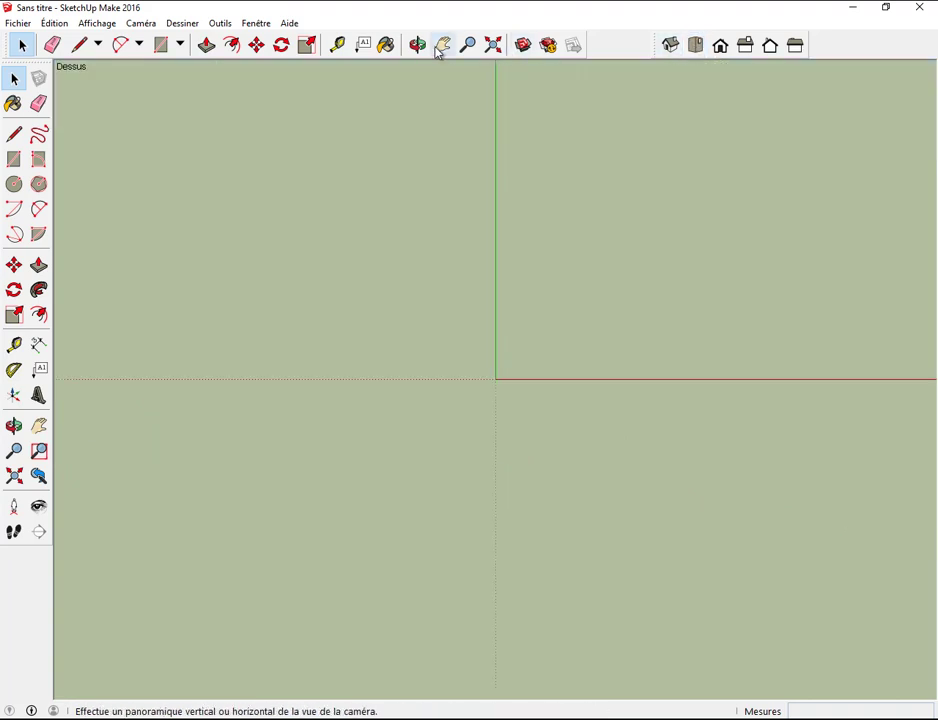
click(438, 52)
drag(595, 170, 412, 302)
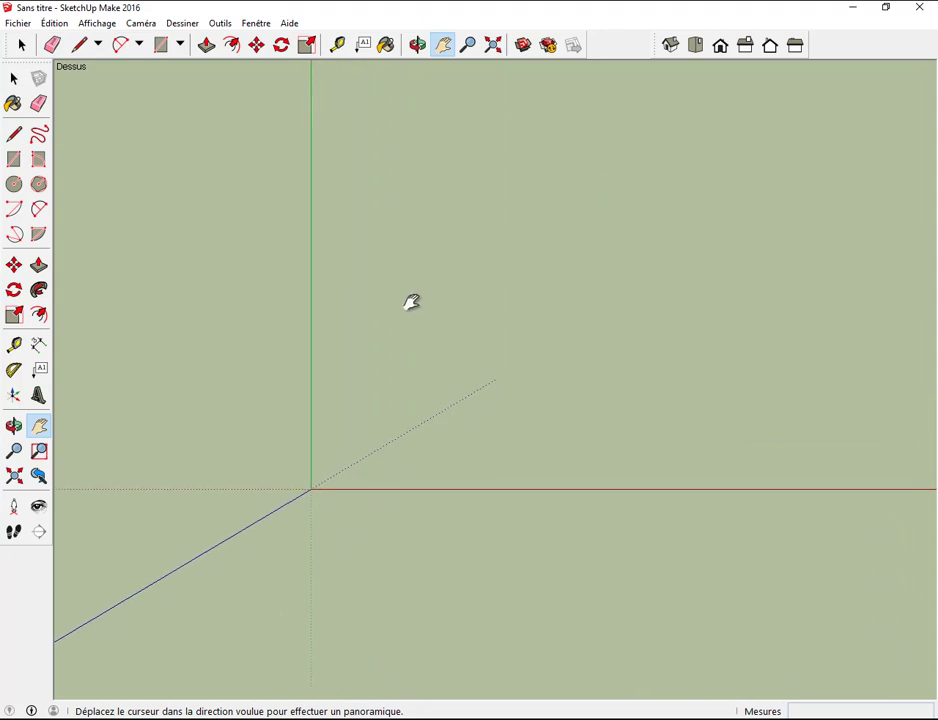
Starting at the origin, draw the notched bottom side with edges 3, 1, 3, 1, 3 m.
click(97, 45)
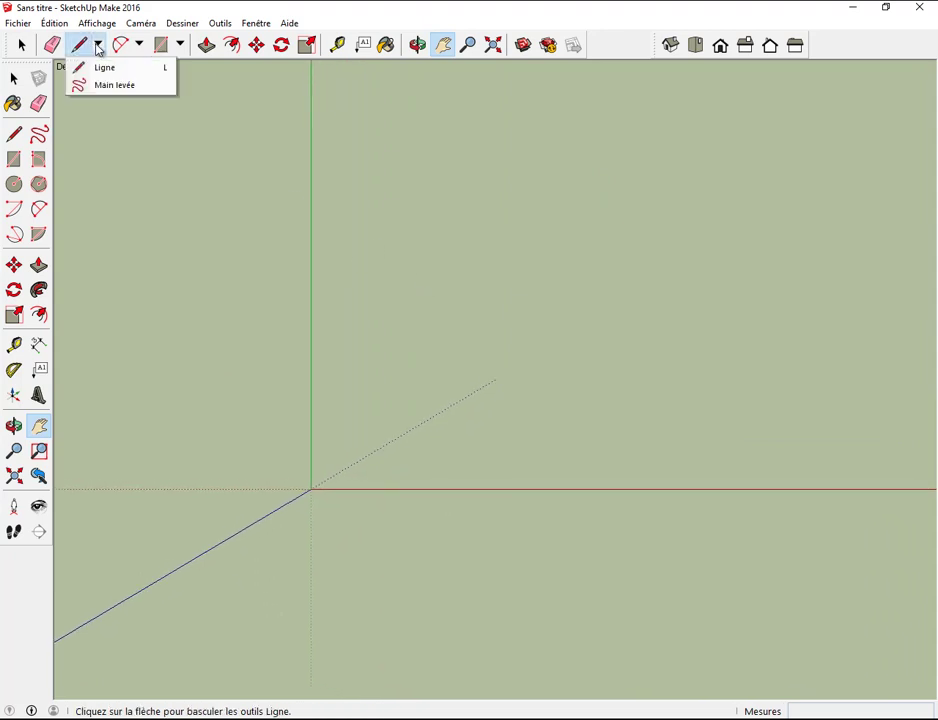
click(100, 67)
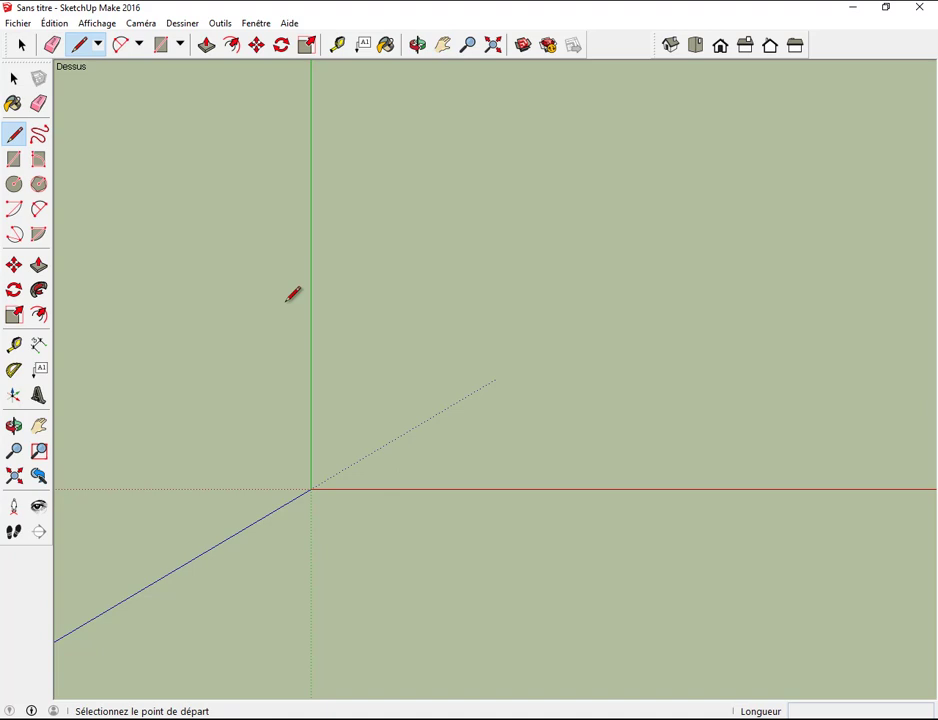
click(311, 489)
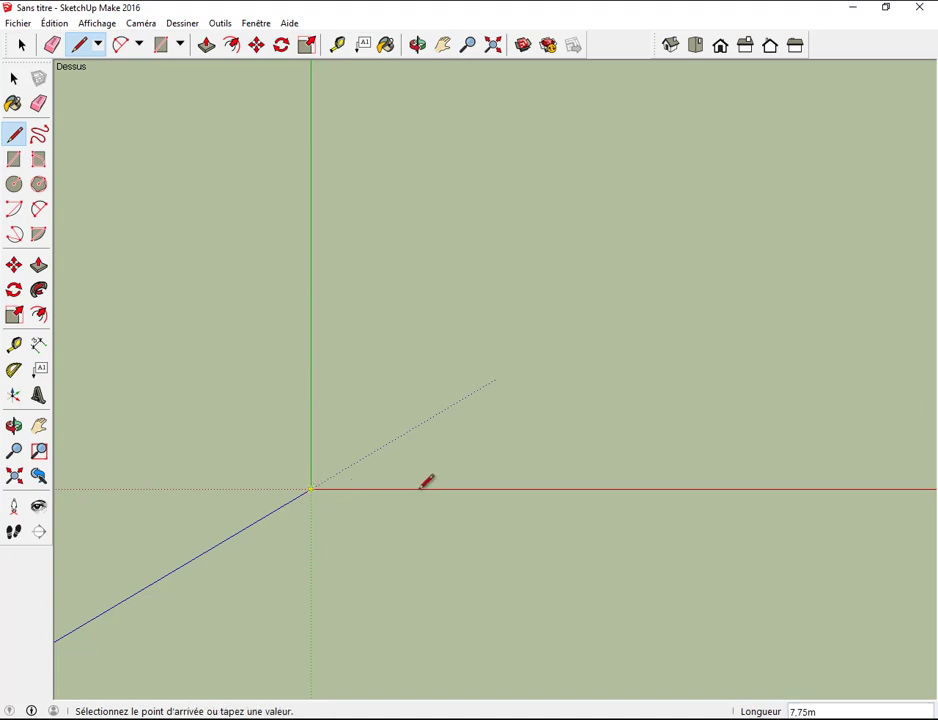
text(3)
key(Return)
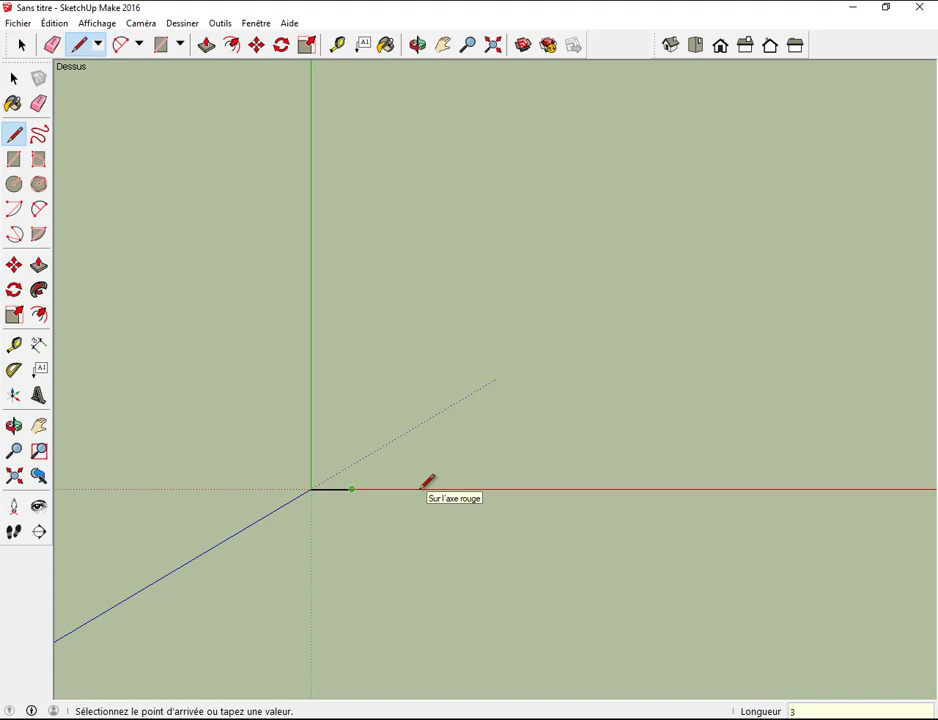
text(1)
key(Return)
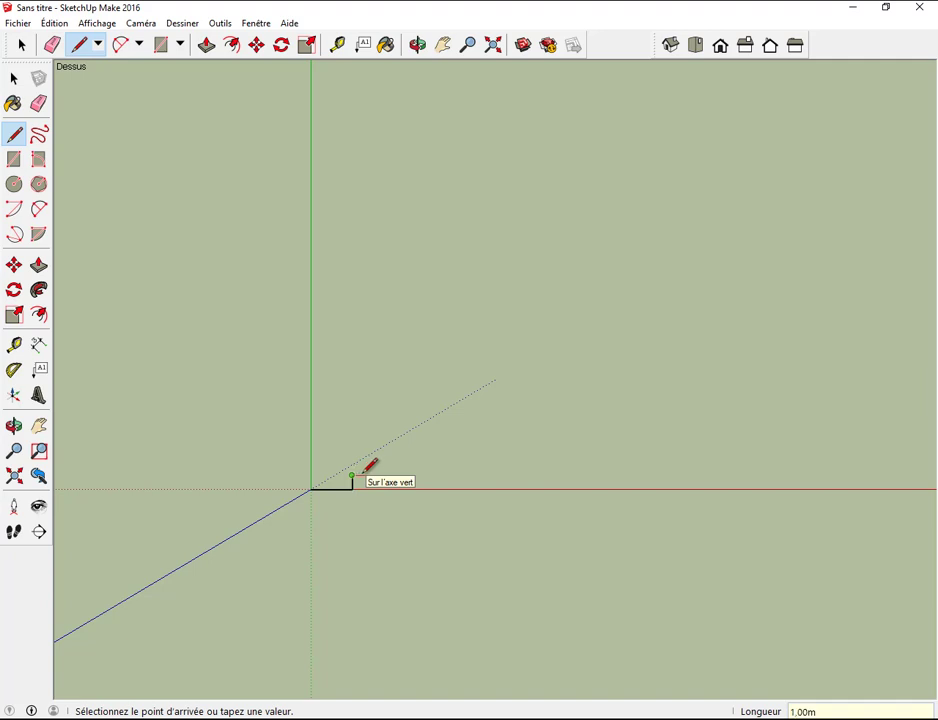
text(3)
key(Return)
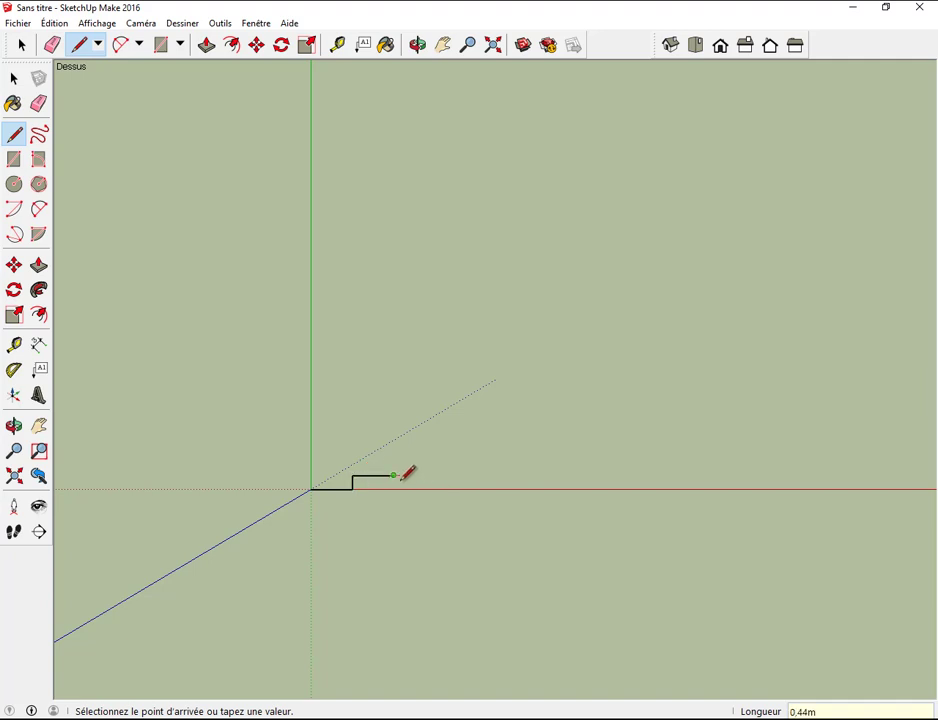
text(1)
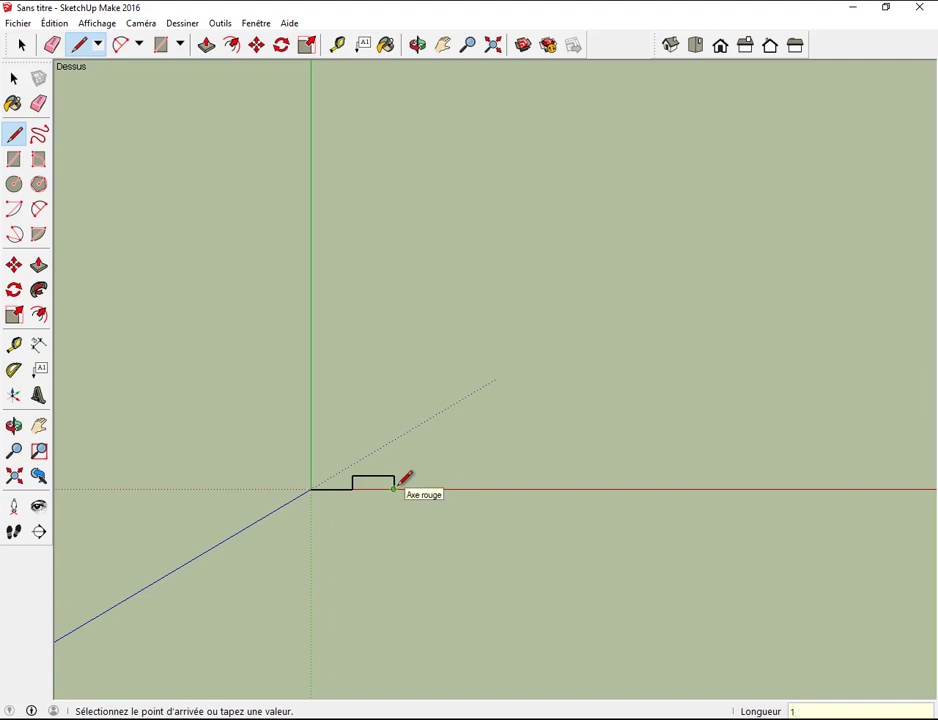
key(BackSpace)
text(3)
key(Return)
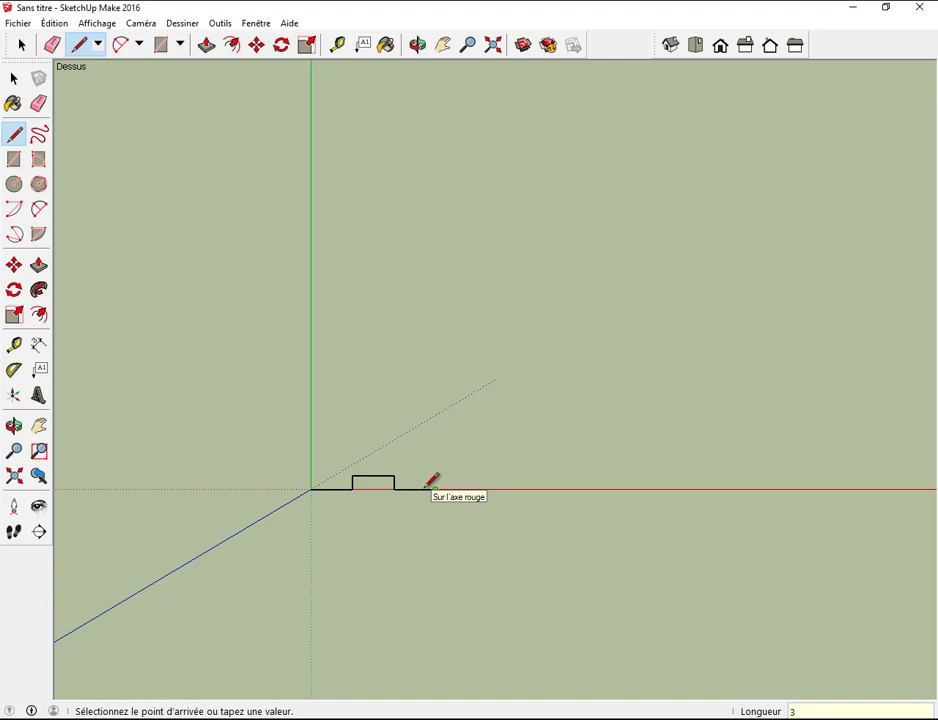
Draw the 7 m right side and top edges 3, 1, 3, 1, 3 m, closing at the origin.
text(7)
key(Return)
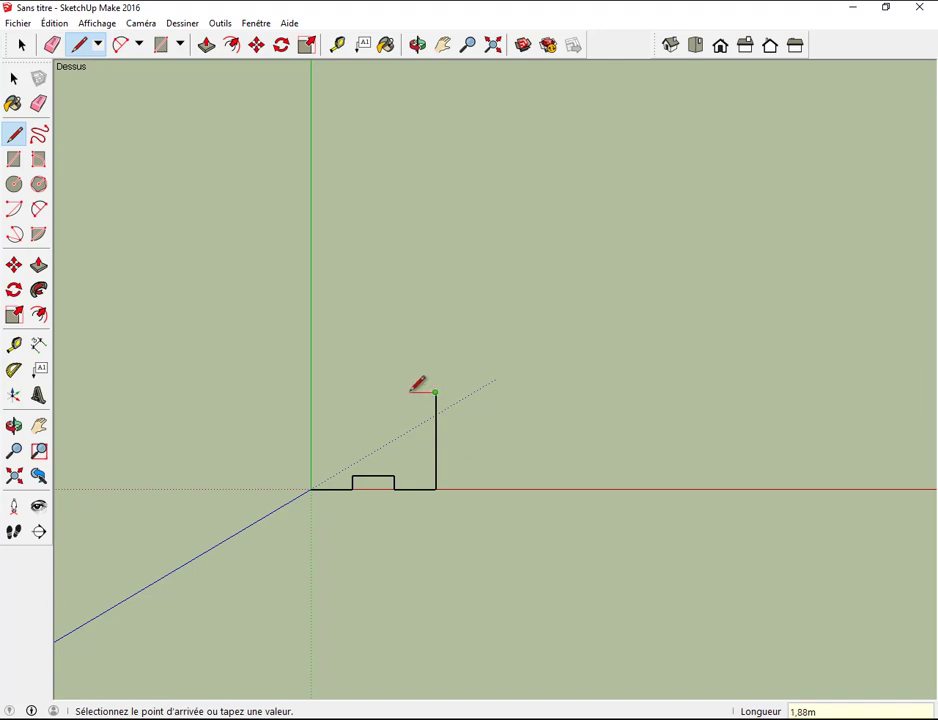
text(3)
key(Return)
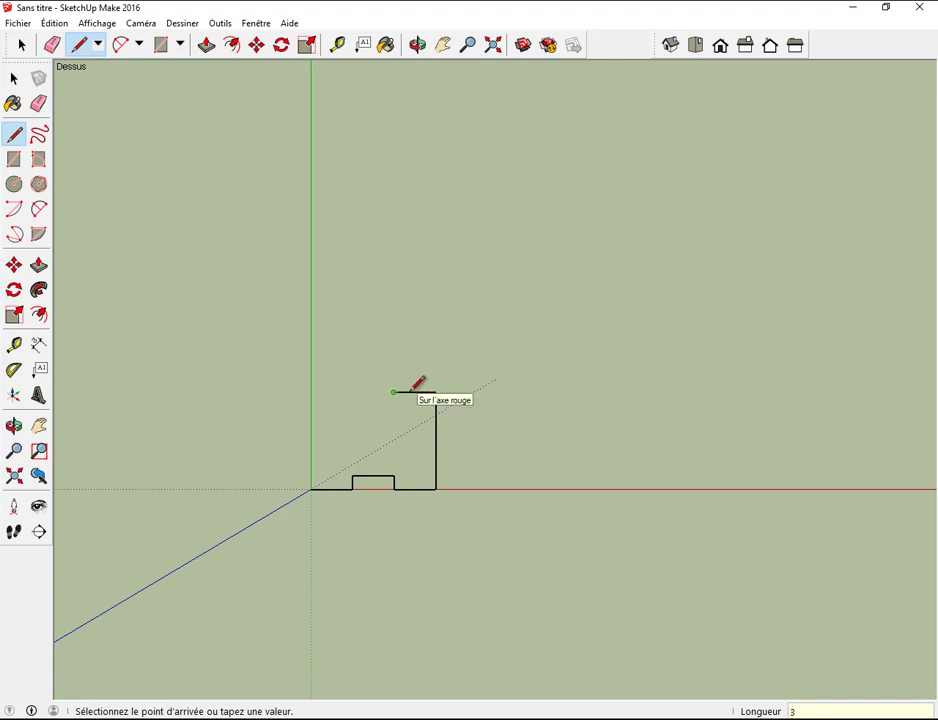
text(1)
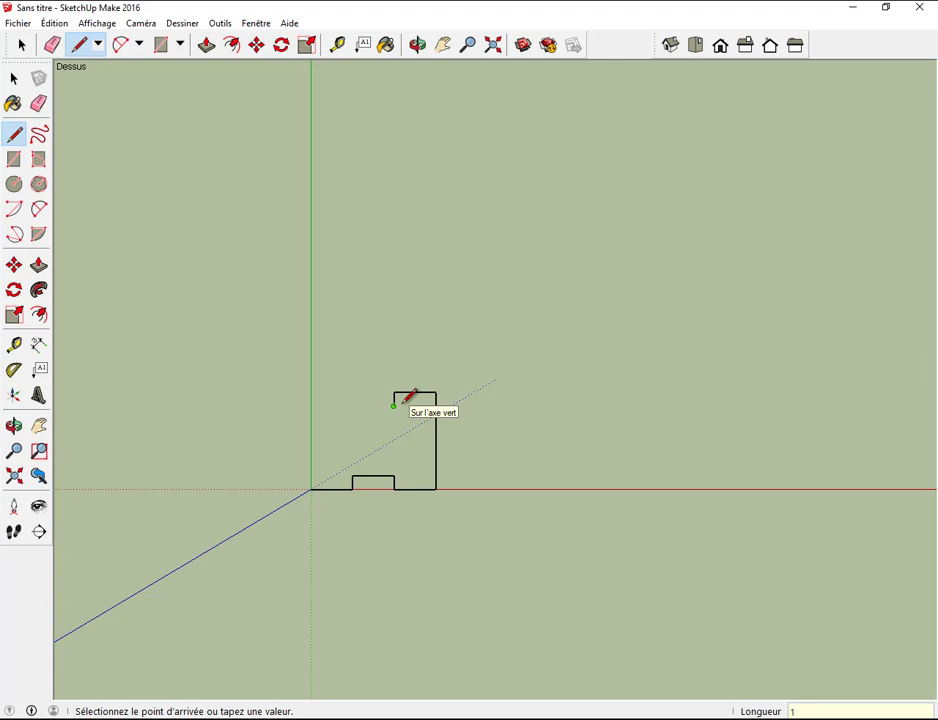
key(Return)
text(3)
key(Return)
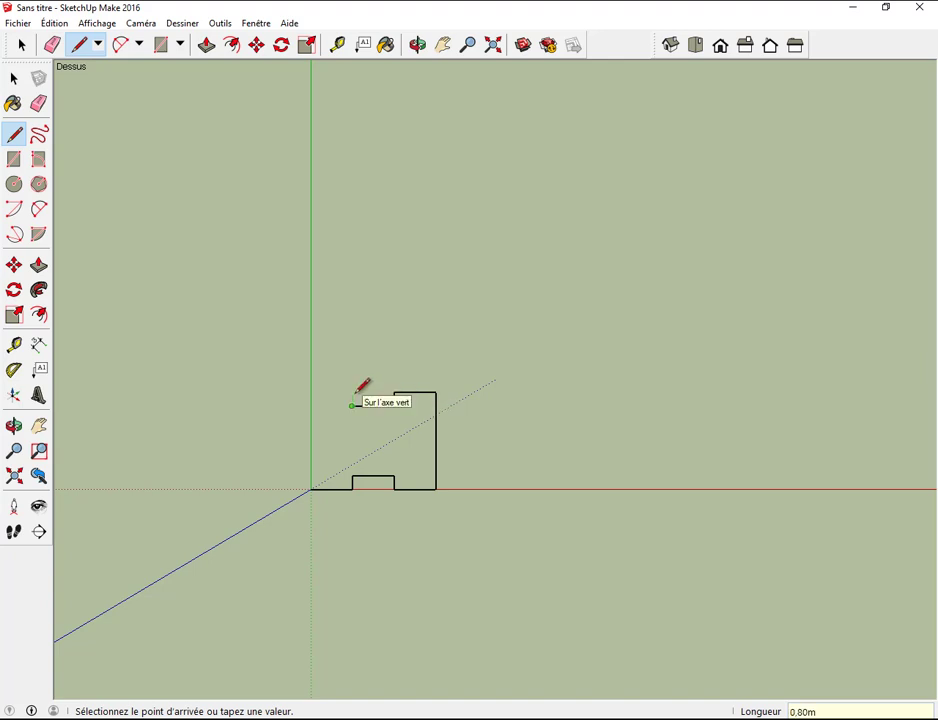
text(1)
key(Return)
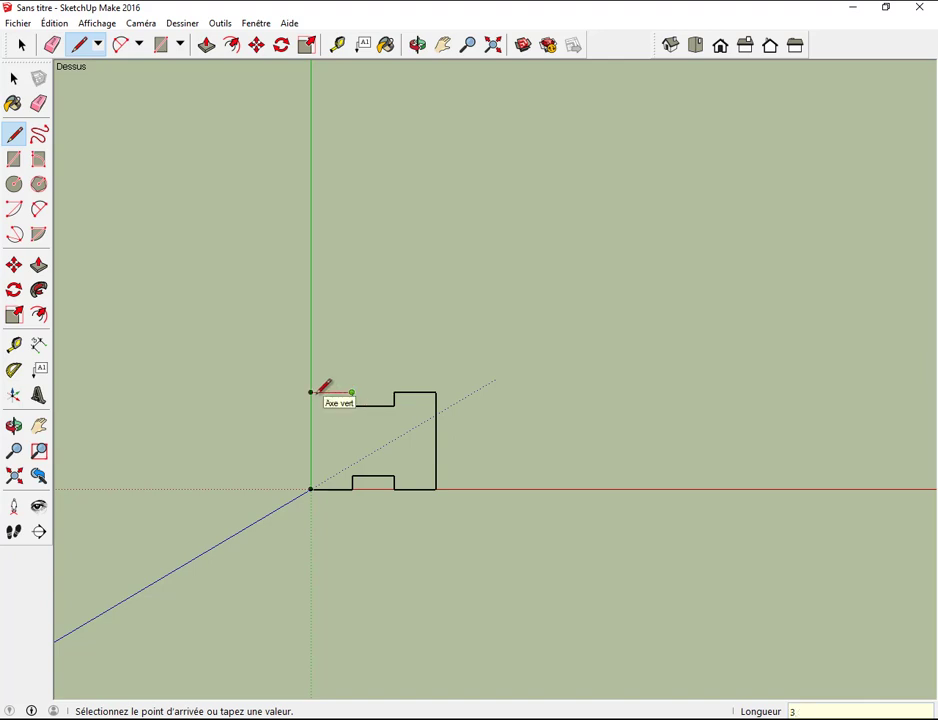
text(3)
key(Return)
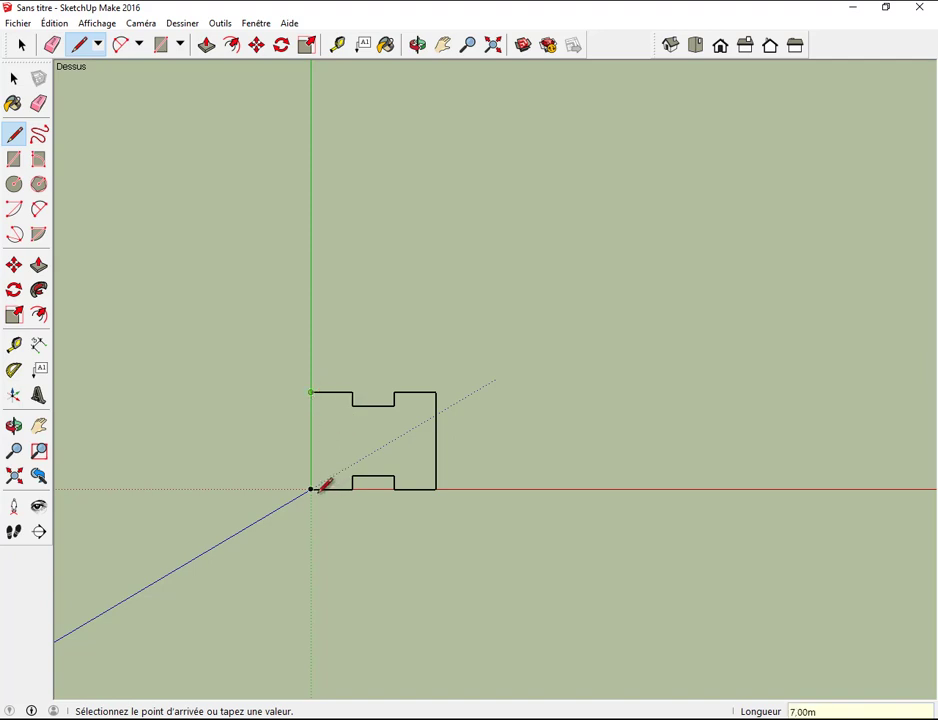
click(311, 489)
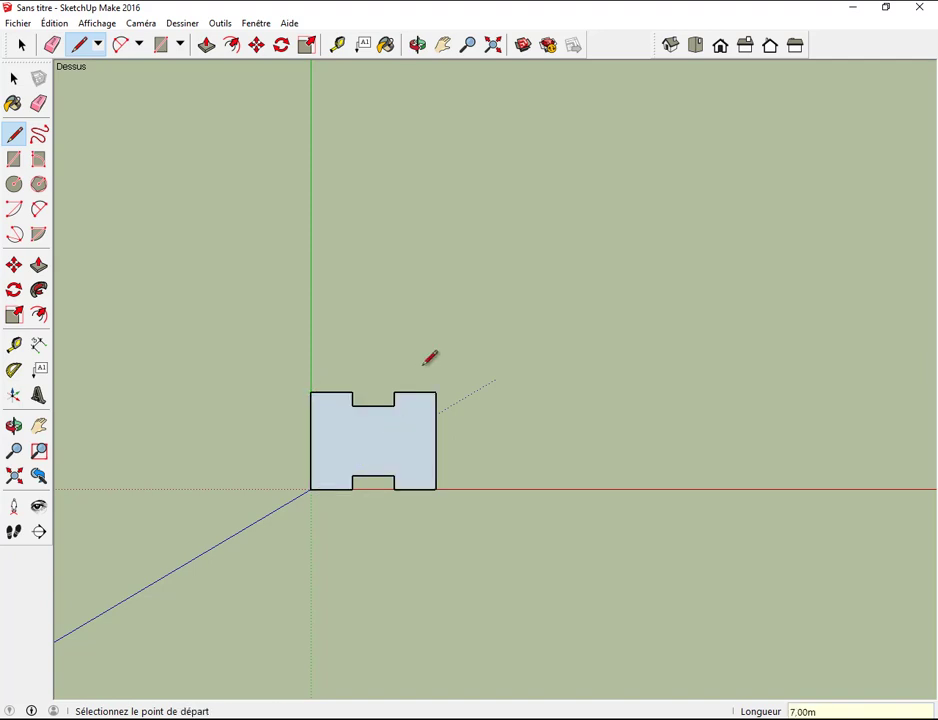
Show the H-shaped face in Iso view with Zoom Extents, then scroll the PDF to step 2.
click(671, 53)
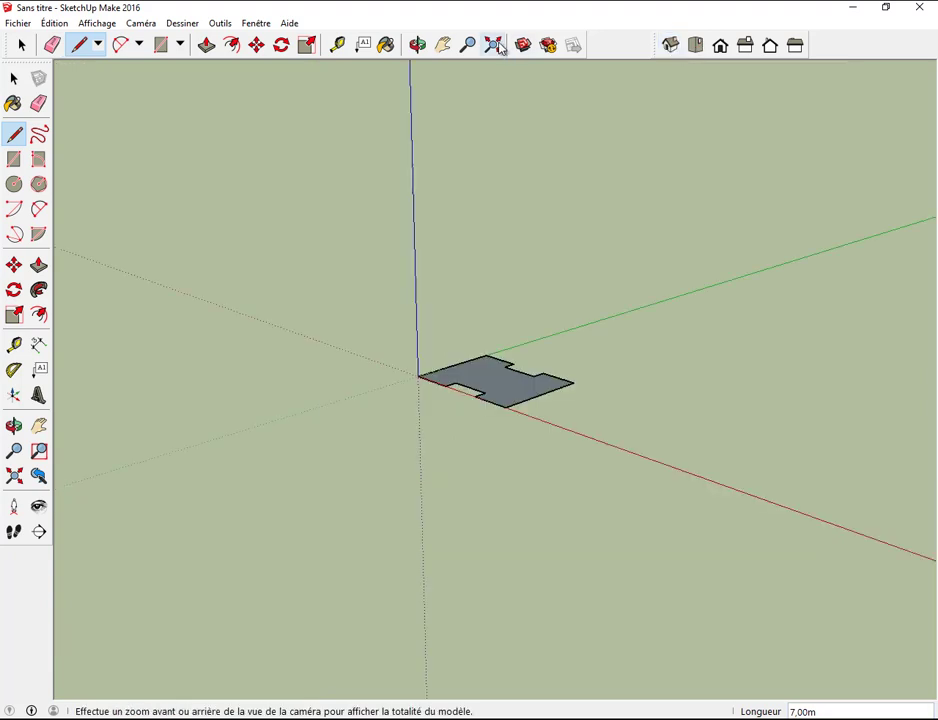
click(492, 45)
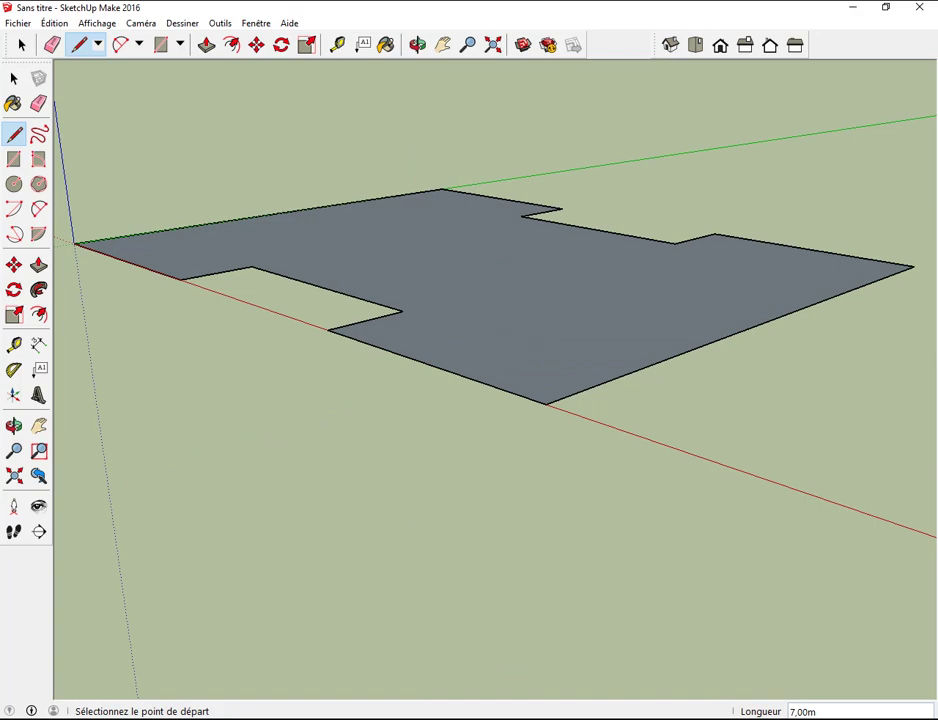
key(alt+Tab)
scroll(634, 555, down, 2)
scroll(636, 556, down, 2)
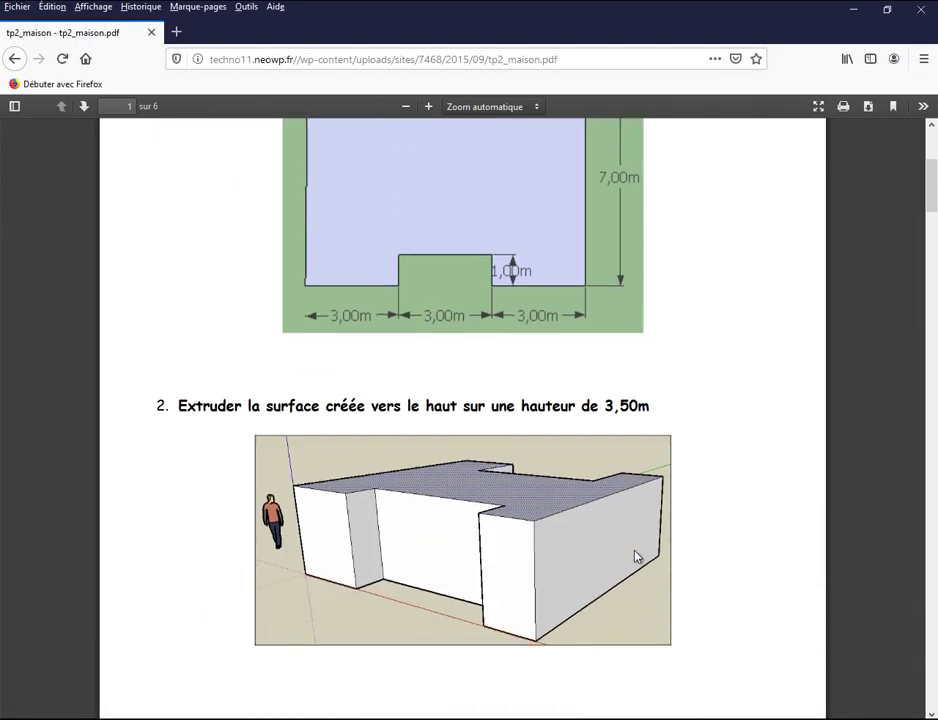
scroll(636, 557, down, 1)
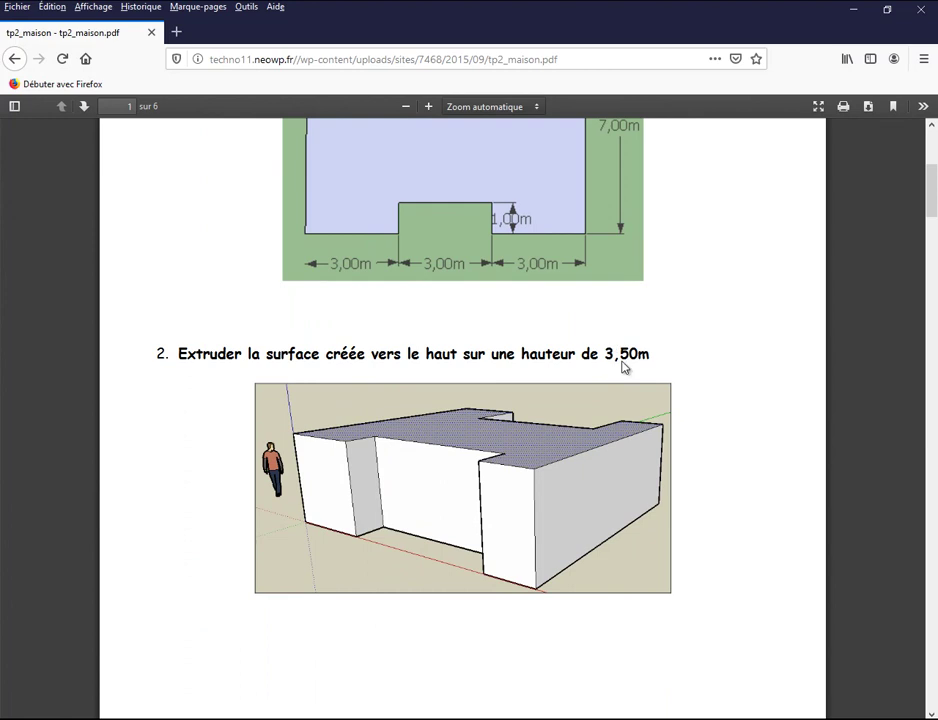
scroll(631, 366, down, 1)
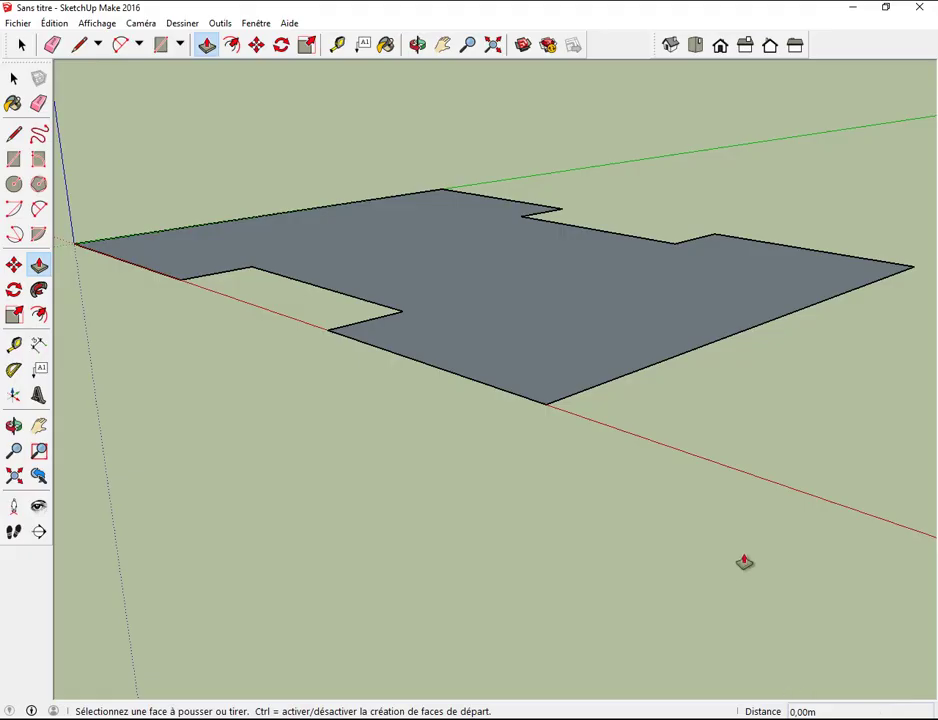
Push/Pull the H-shaped face up 3,5 m and zoom extents to frame the building.
click(587, 345)
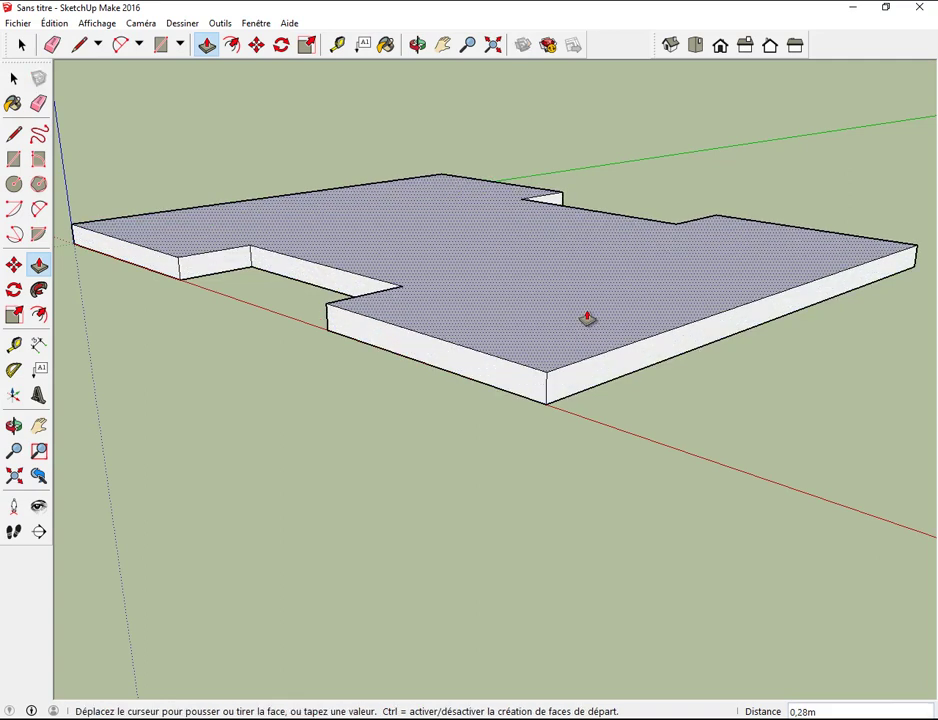
click(587, 318)
text(3,)
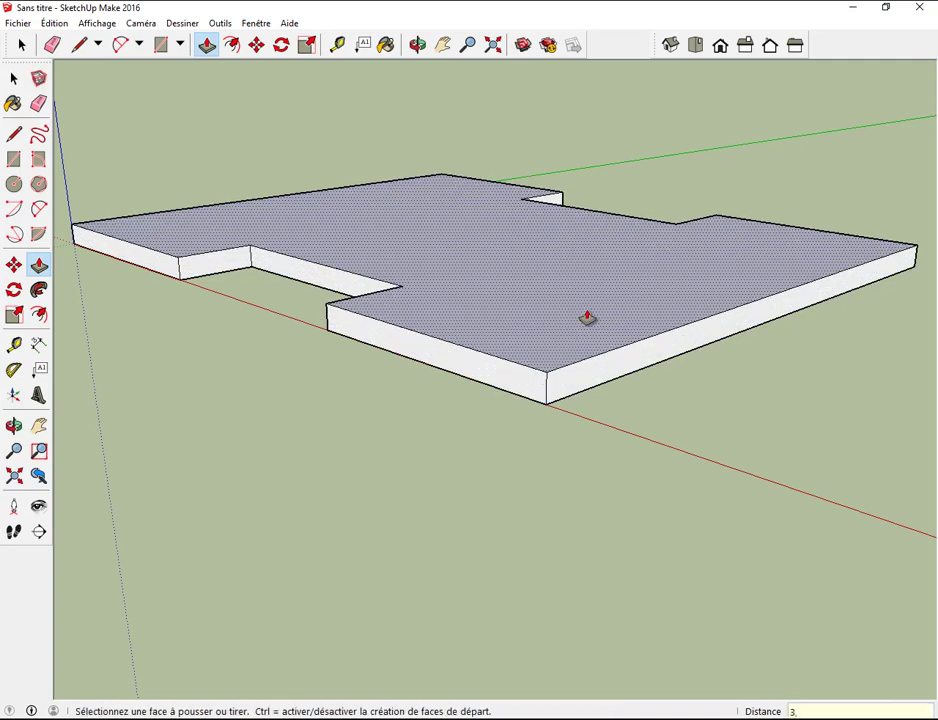
text(5)
key(Return)
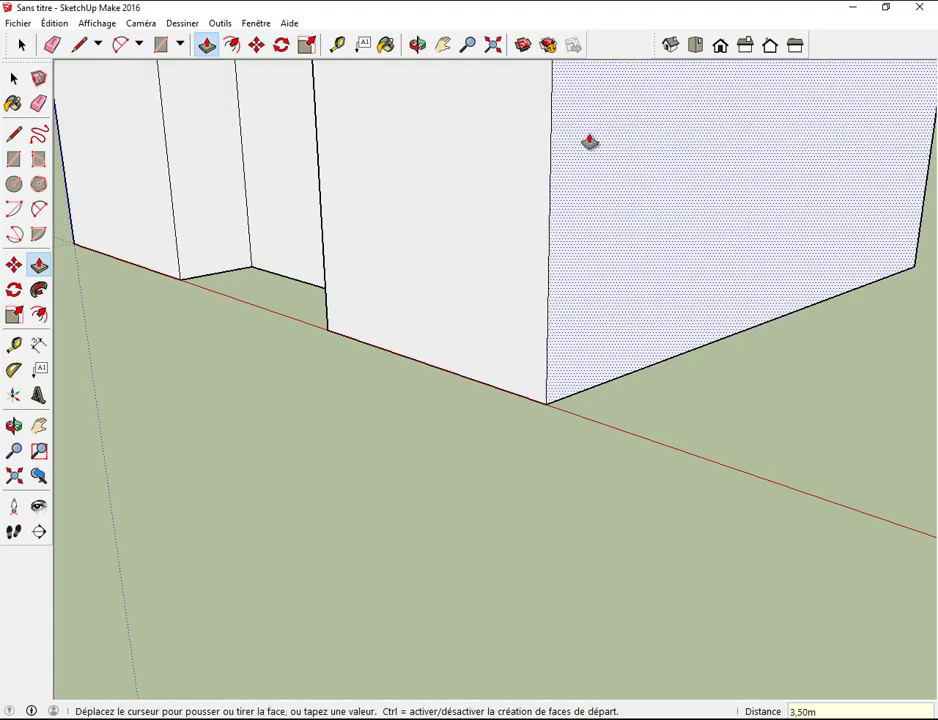
click(495, 47)
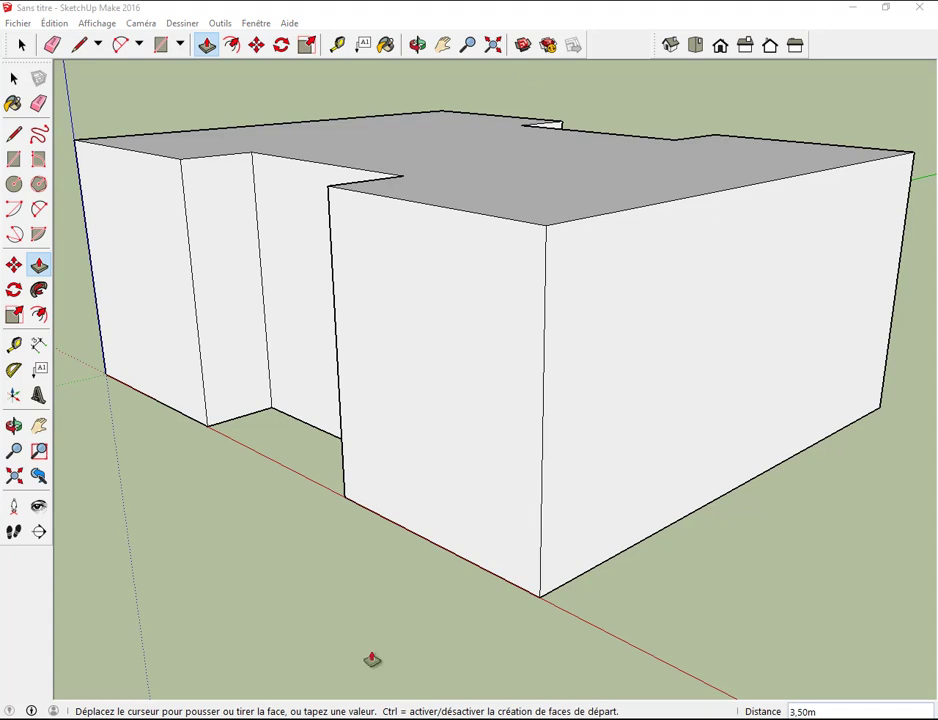
Scroll the tp2_maison PDF to step 3 on placing the protractor for a 20° guide.
click(235, 660)
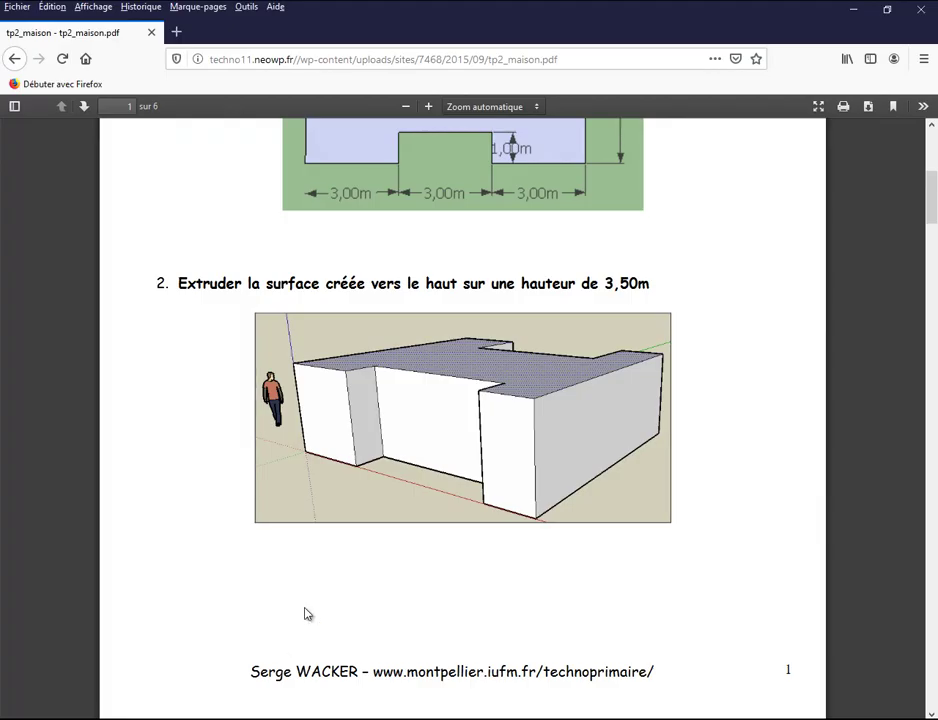
scroll(437, 555, down, 3)
scroll(437, 557, down, 7)
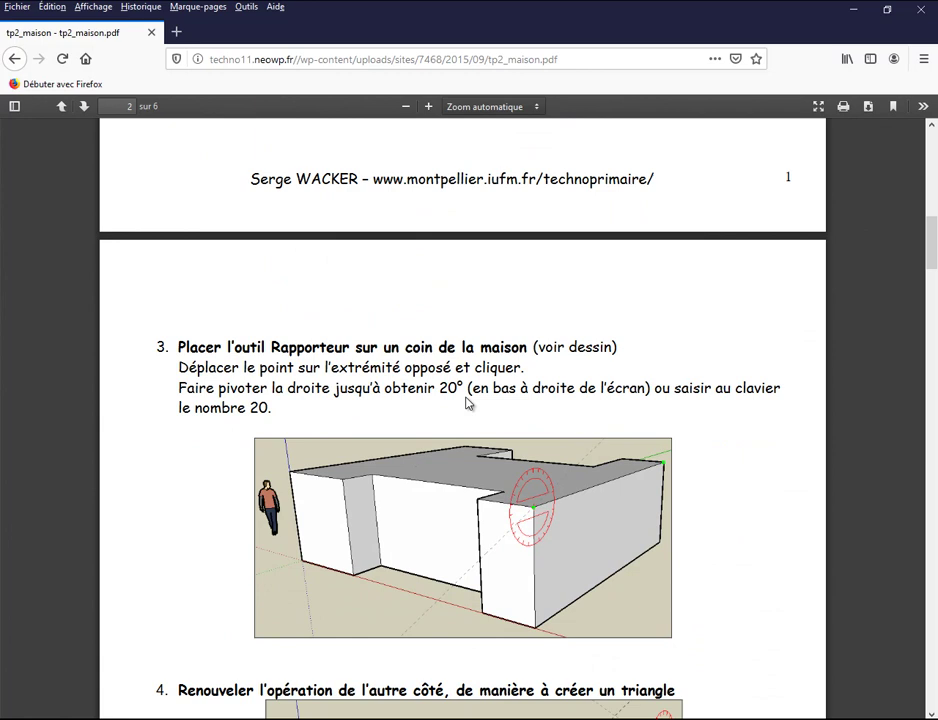
scroll(458, 400, down, 1)
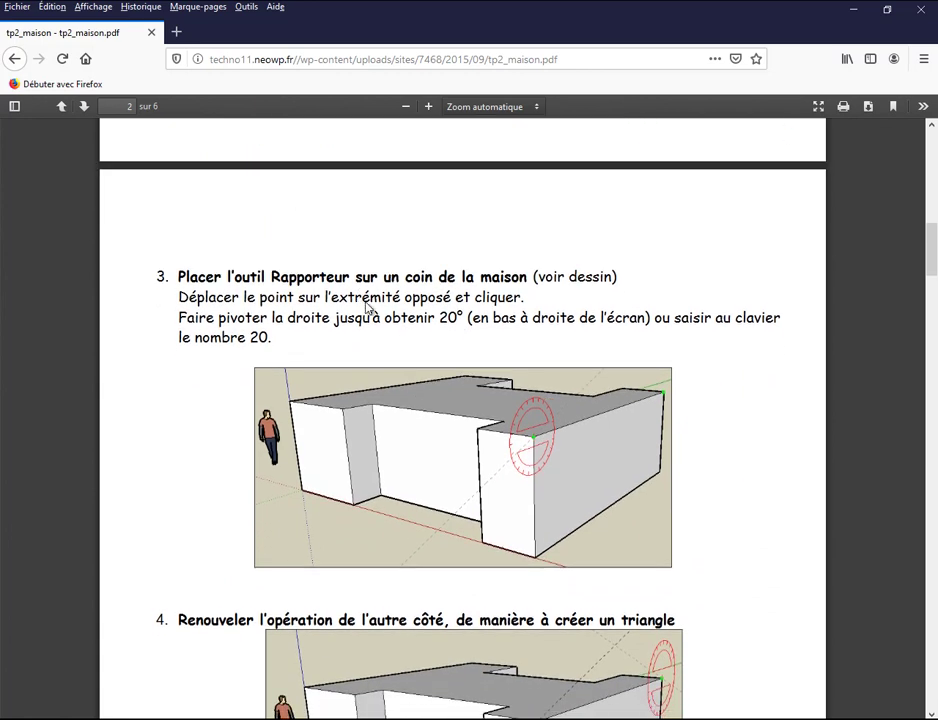
scroll(373, 300, down, 1)
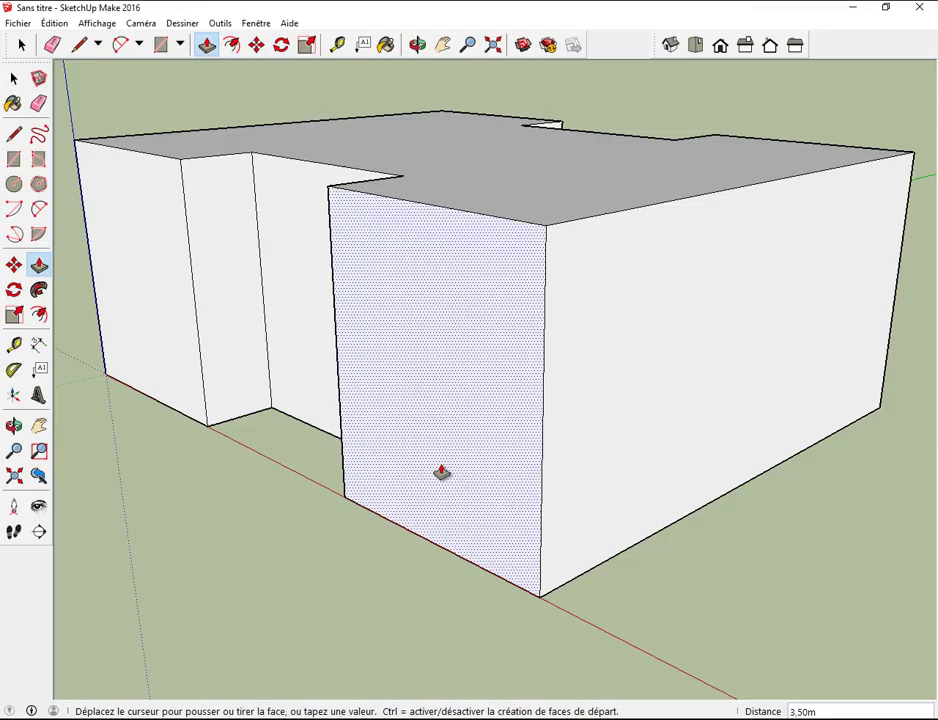
Zoom out and pan so the whole H-shaped house sits centred in view.
scroll(494, 140, down, 1)
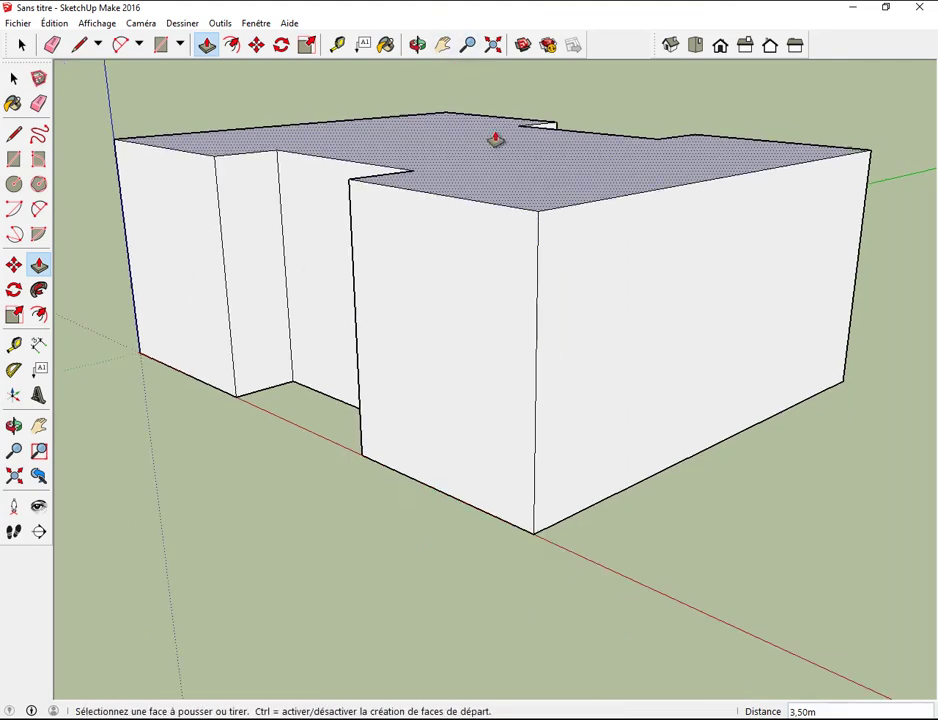
scroll(475, 67, down, 2)
click(443, 44)
mouse_move(559, 121)
mouse_down()
mouse_move(498, 167)
mouse_move(450, 222)
mouse_move(450, 237)
mouse_up()
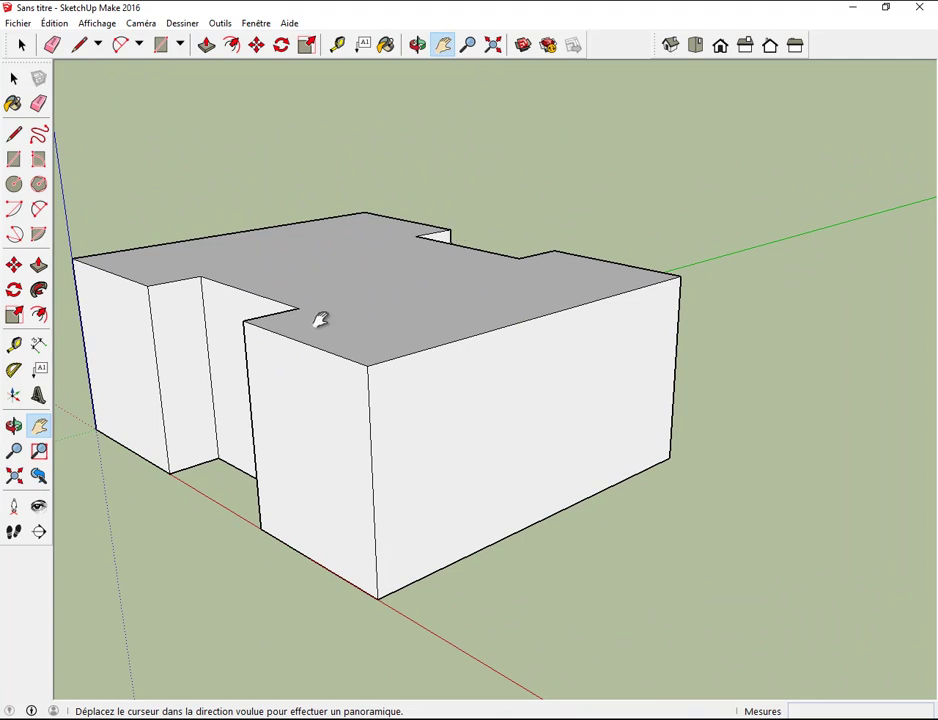
Place 20° protractor guides from both ends of the right end wall's top edge so they cross.
click(14, 372)
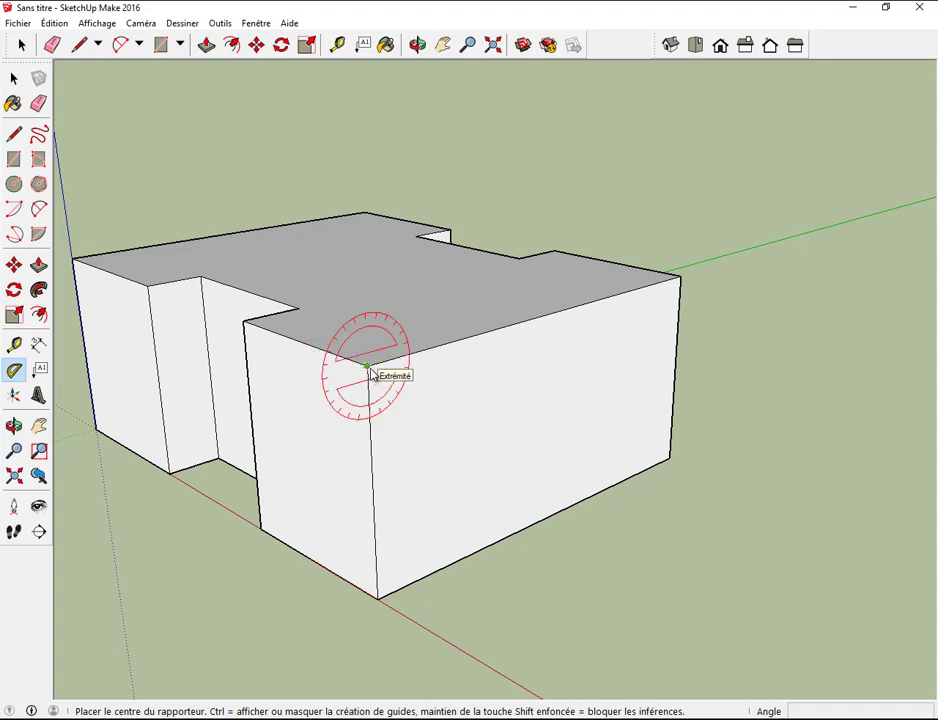
click(367, 367)
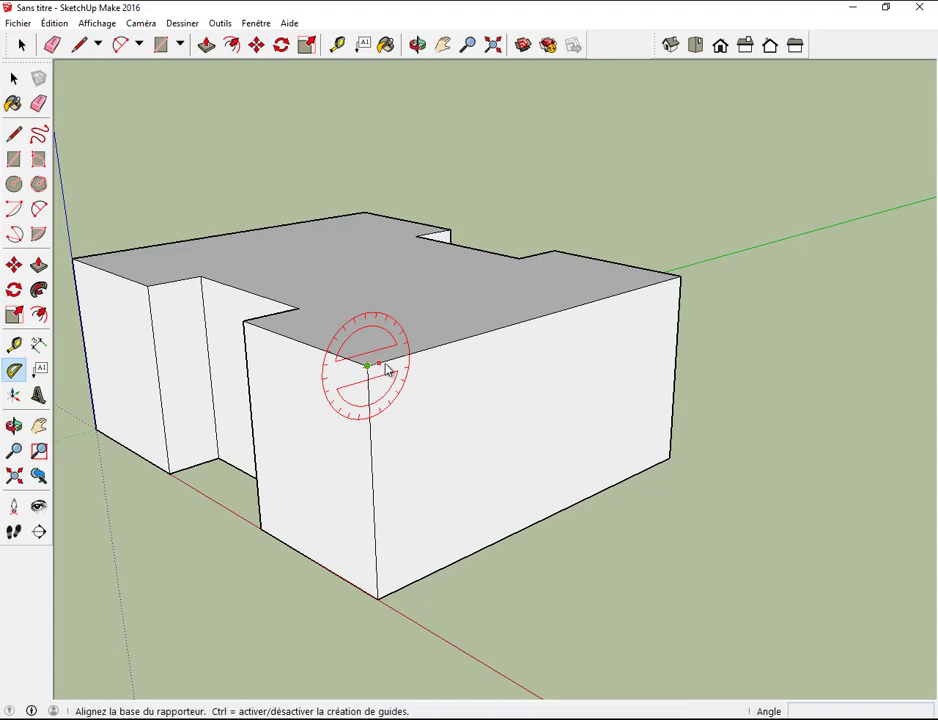
click(690, 288)
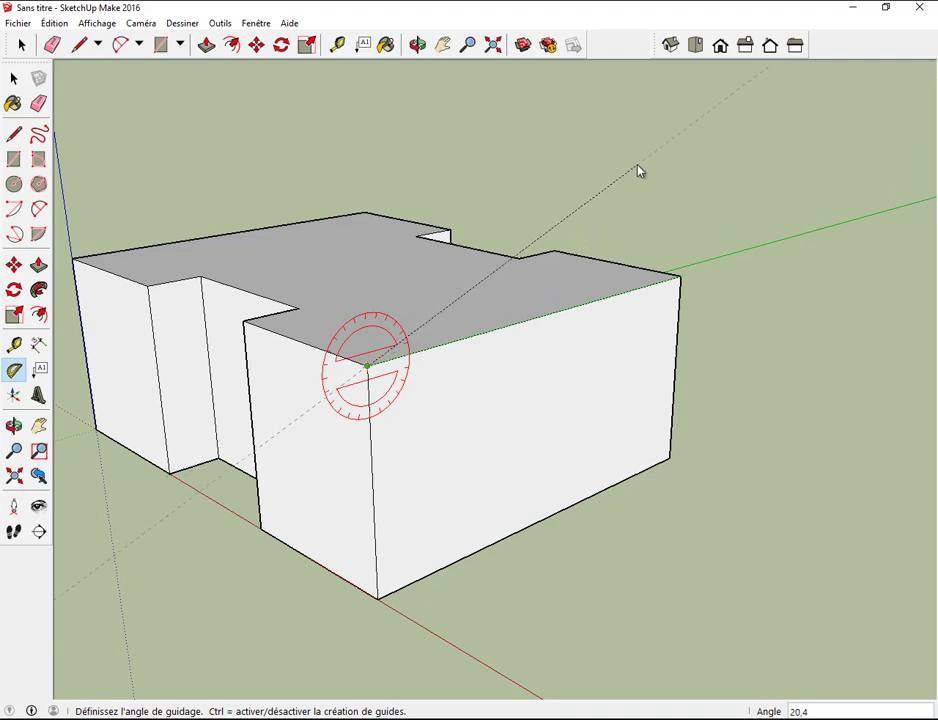
text(20)
key(Return)
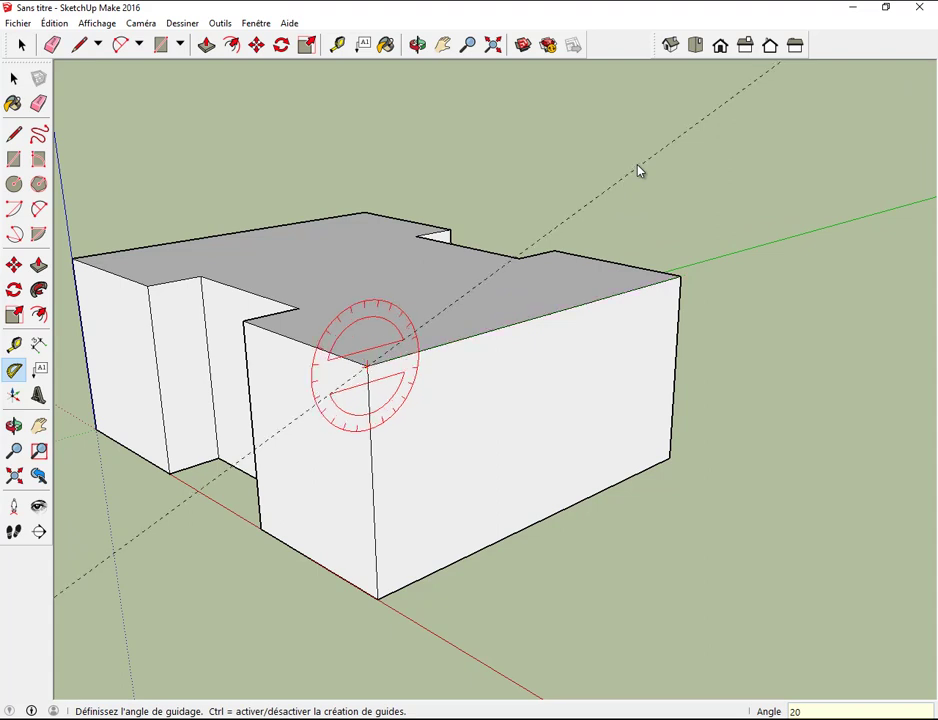
click(680, 280)
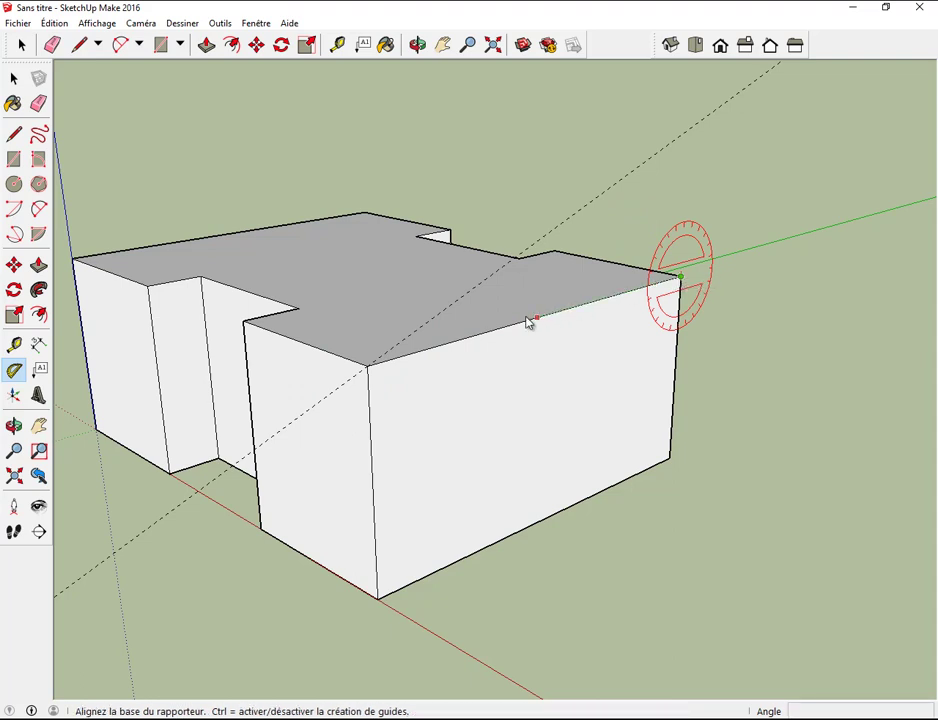
click(369, 366)
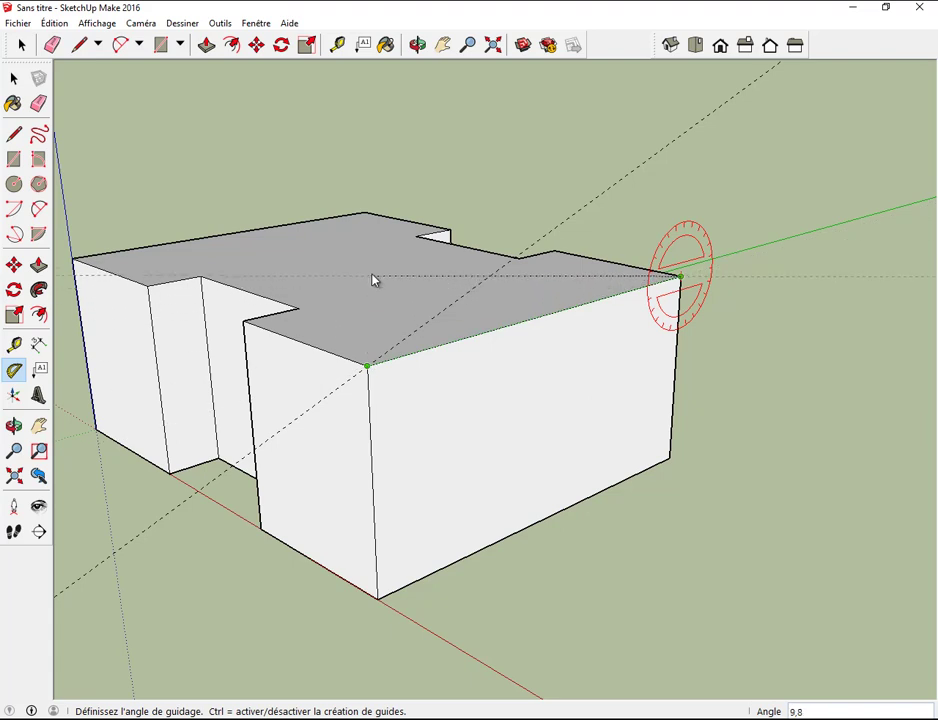
text(20)
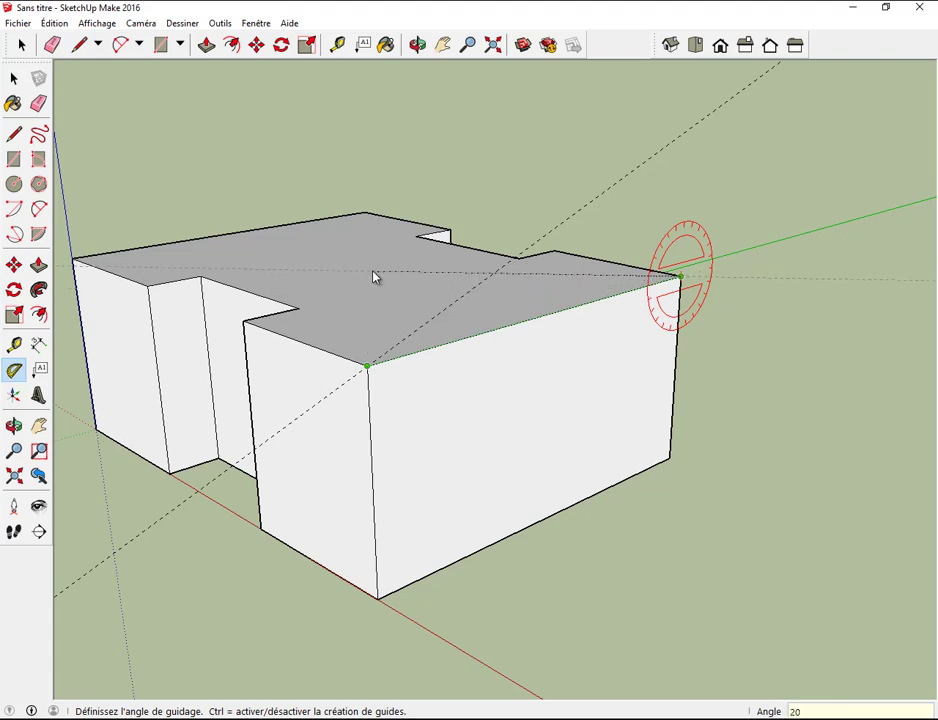
key(Return)
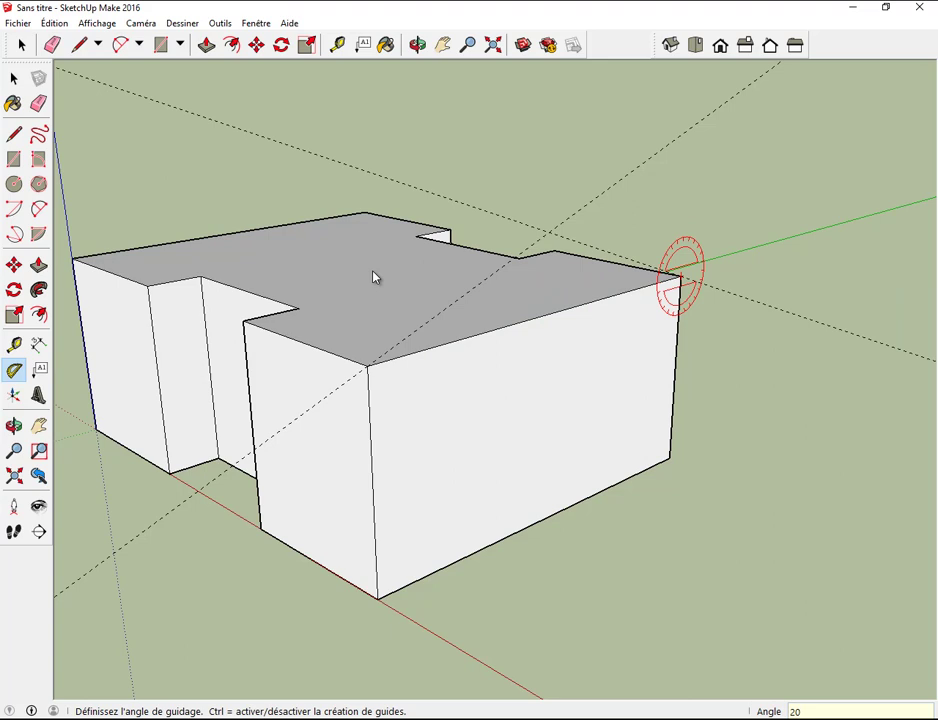
Draw the gable triangle from the front roof corner to the guide crossing and the far corner.
key(Escape)
click(82, 46)
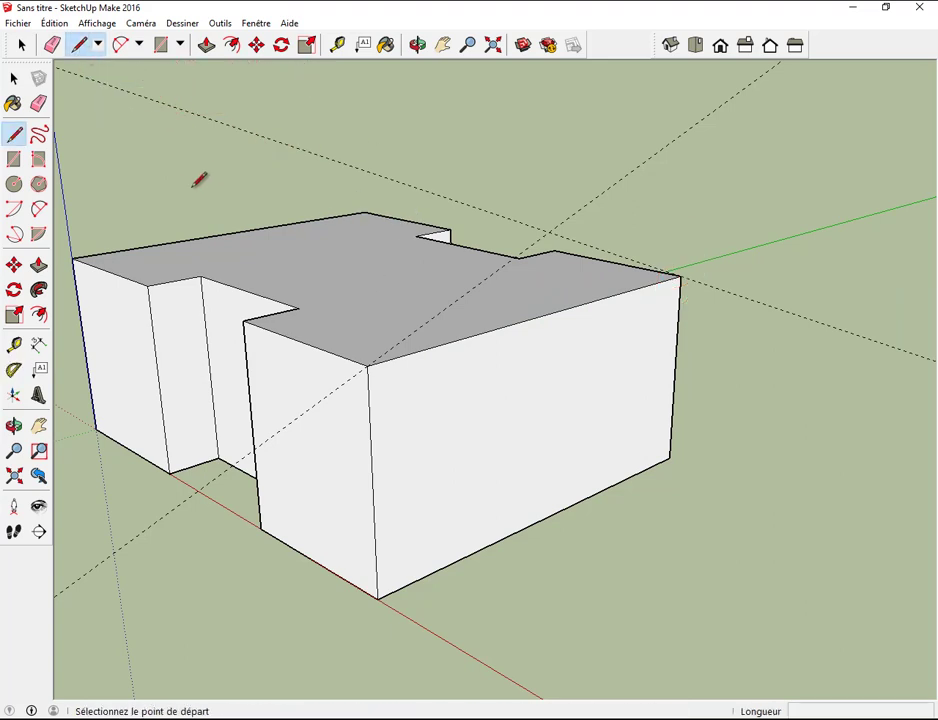
click(368, 364)
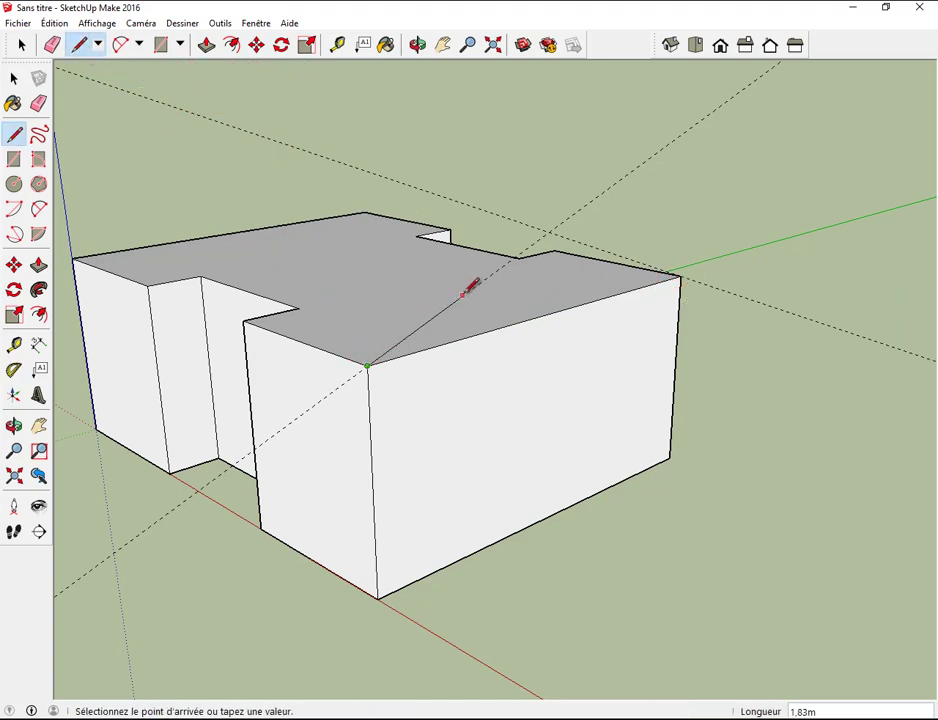
click(549, 229)
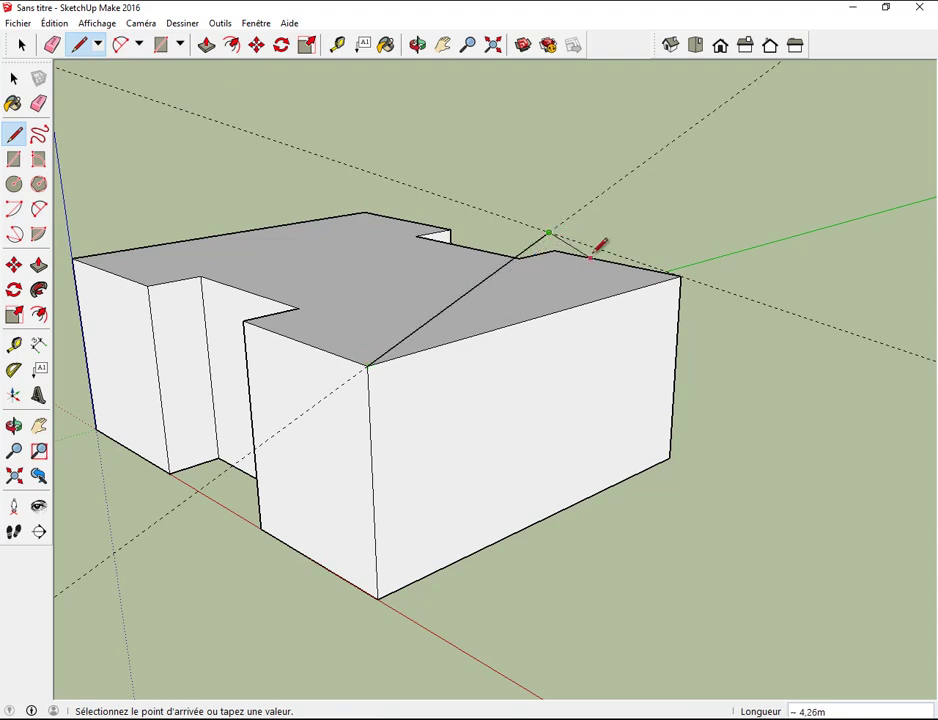
click(681, 273)
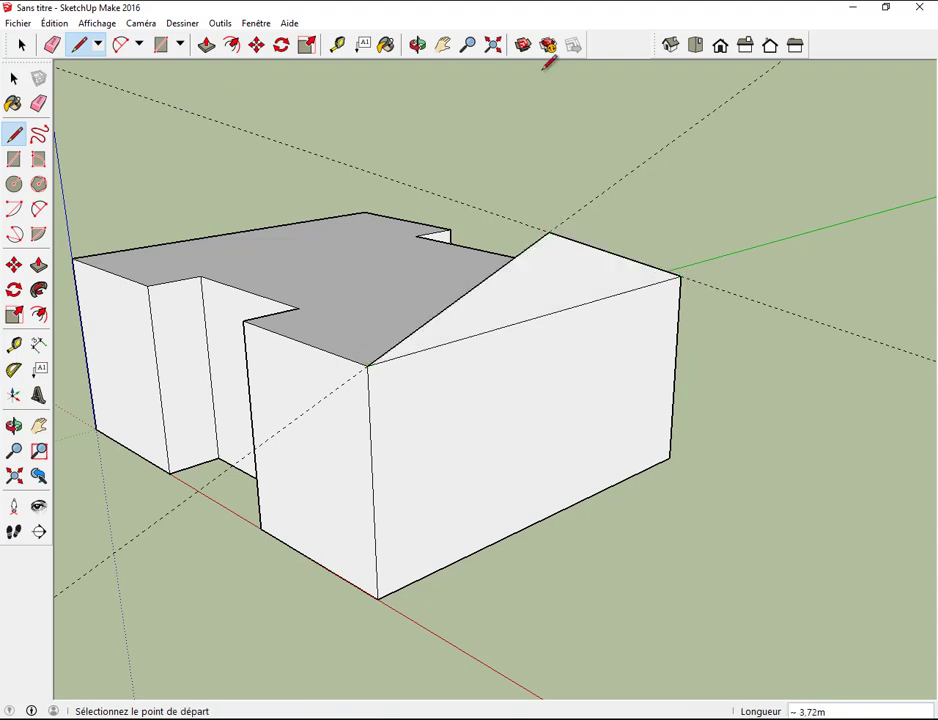
click(417, 44)
Extrude the triangular gable 9 m across the house and view it in Iso.
mouse_move(335, 84)
mouse_down()
mouse_move(354, 99)
mouse_move(689, 138)
mouse_up()
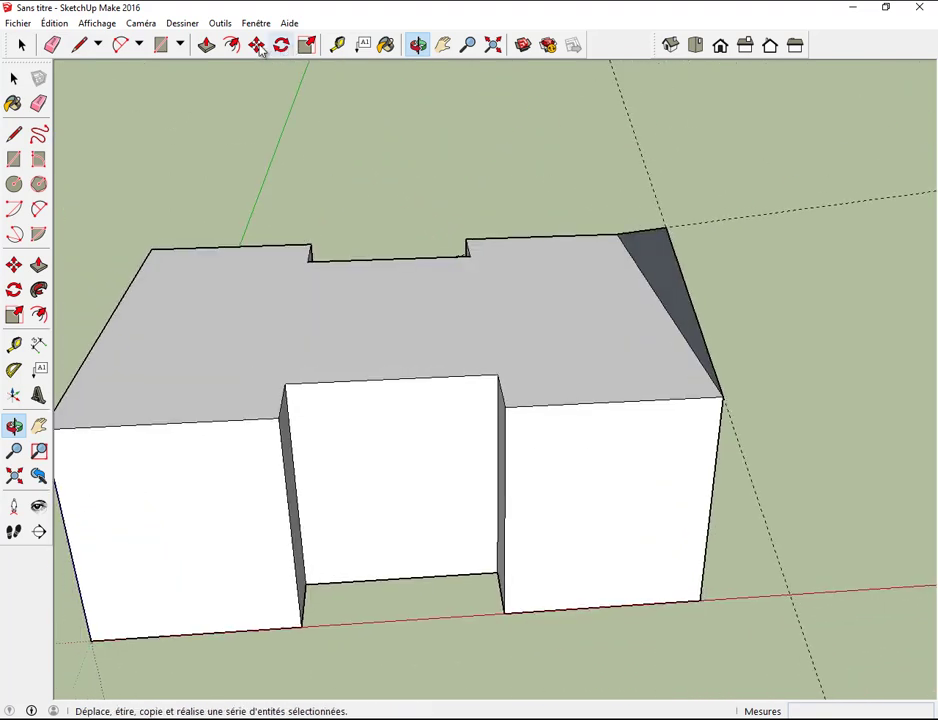
click(206, 44)
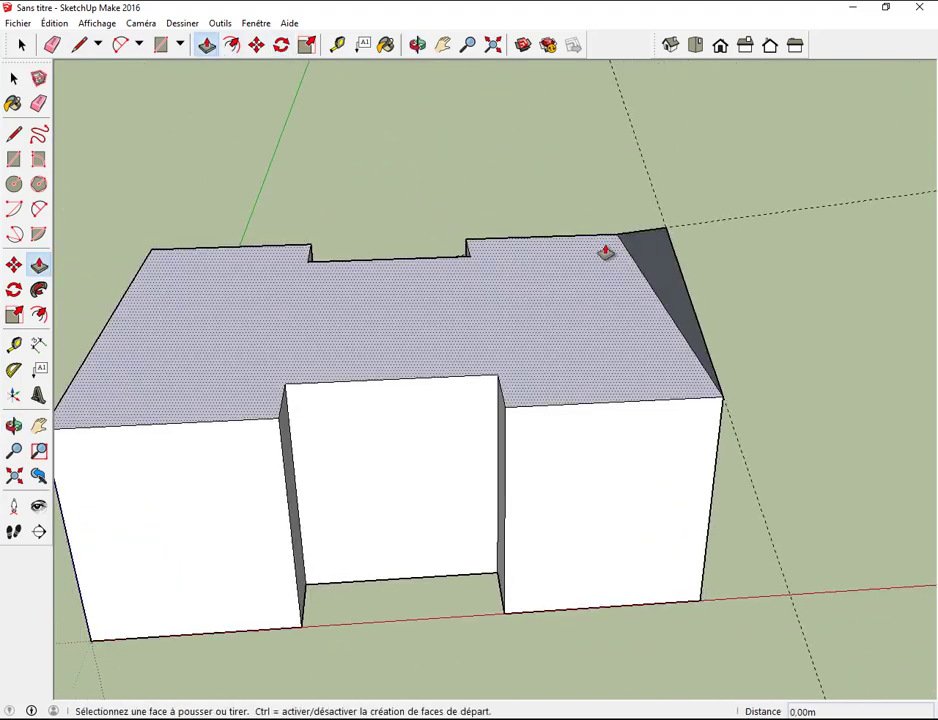
click(605, 258)
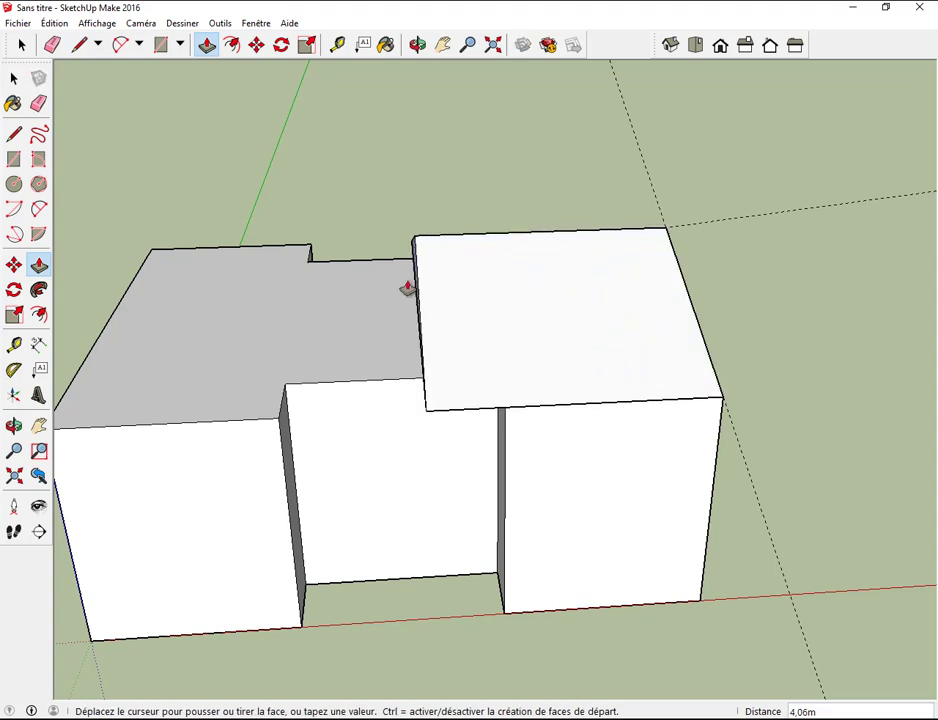
click(278, 292)
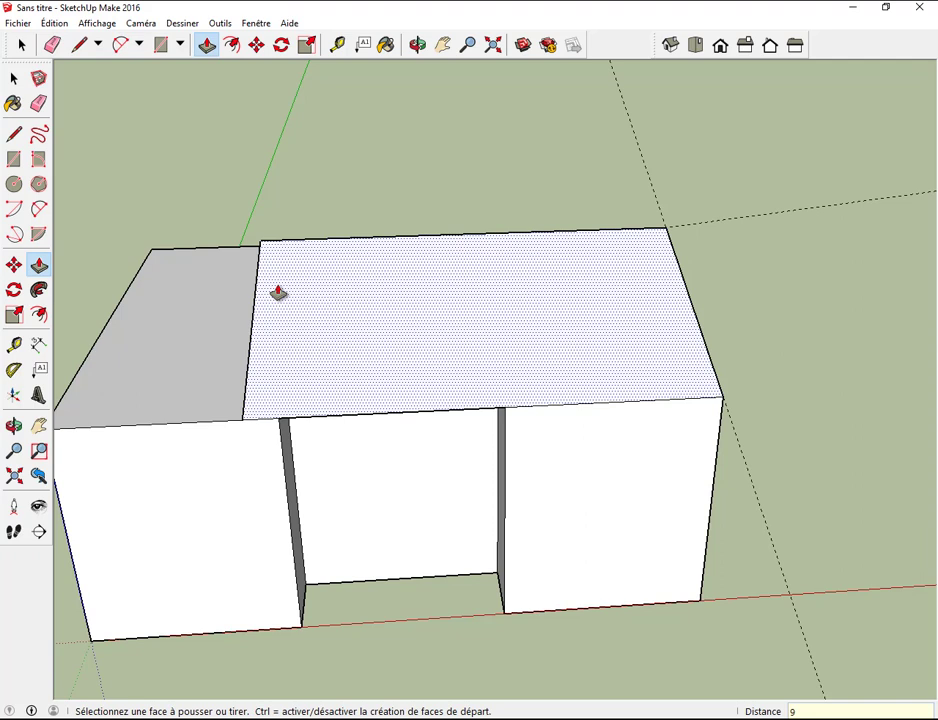
key(Return)
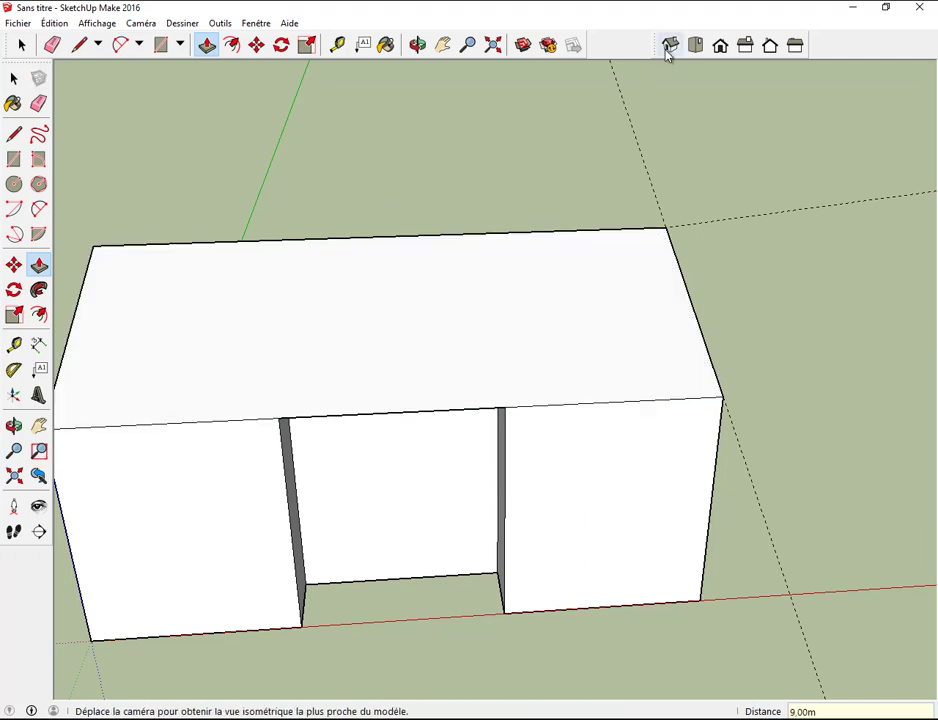
click(670, 46)
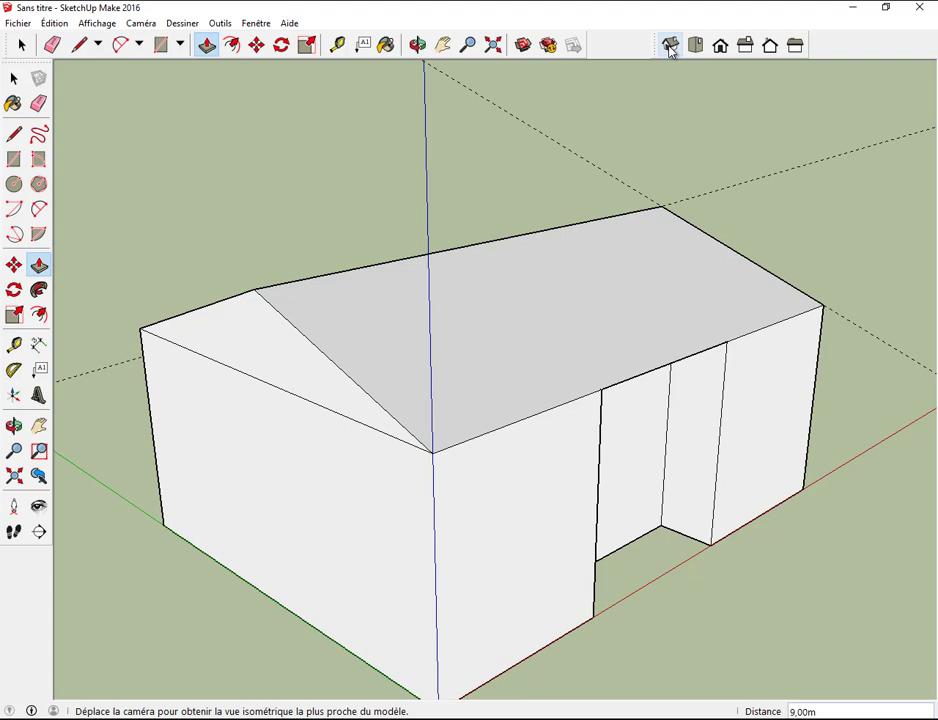
Read ahead in the tutorial PDF to step 7 on cutting the roof opening, then return to SketchUp.
key(r)
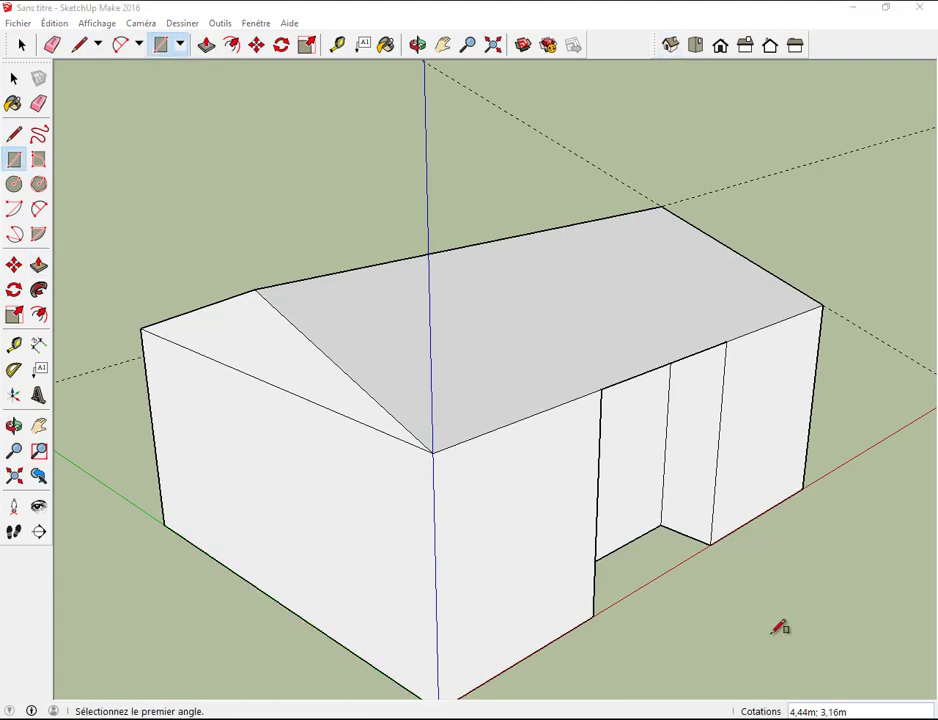
key(alt+Tab)
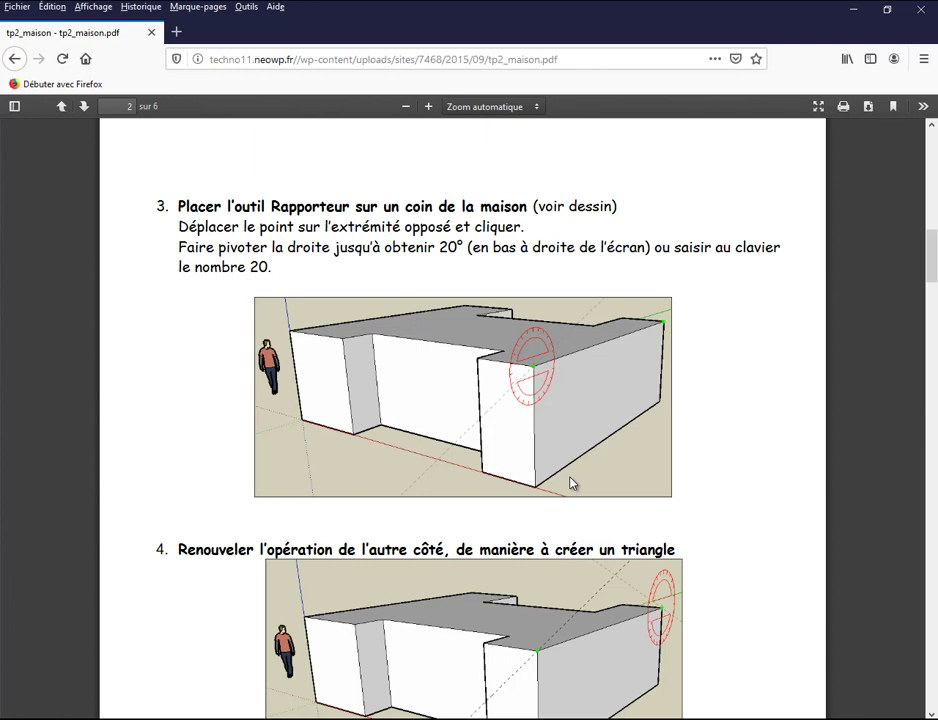
scroll(570, 483, down, 1)
scroll(570, 483, down, 2)
scroll(570, 483, down, 2)
scroll(570, 483, down, 1)
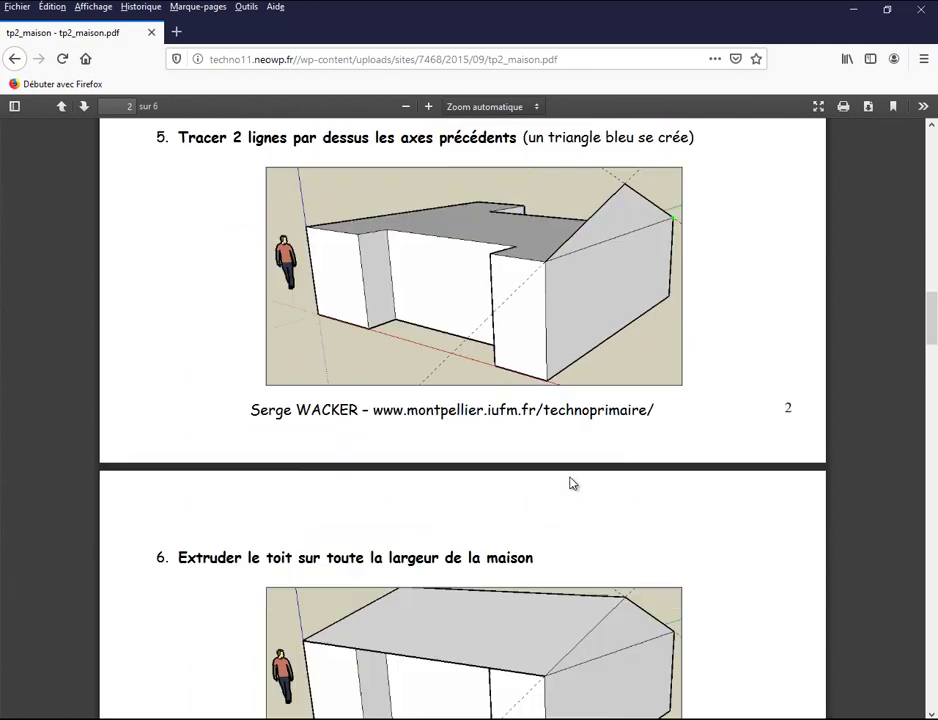
scroll(570, 483, down, 2)
scroll(570, 483, down, 3)
scroll(570, 483, down, 3)
scroll(570, 483, down, 1)
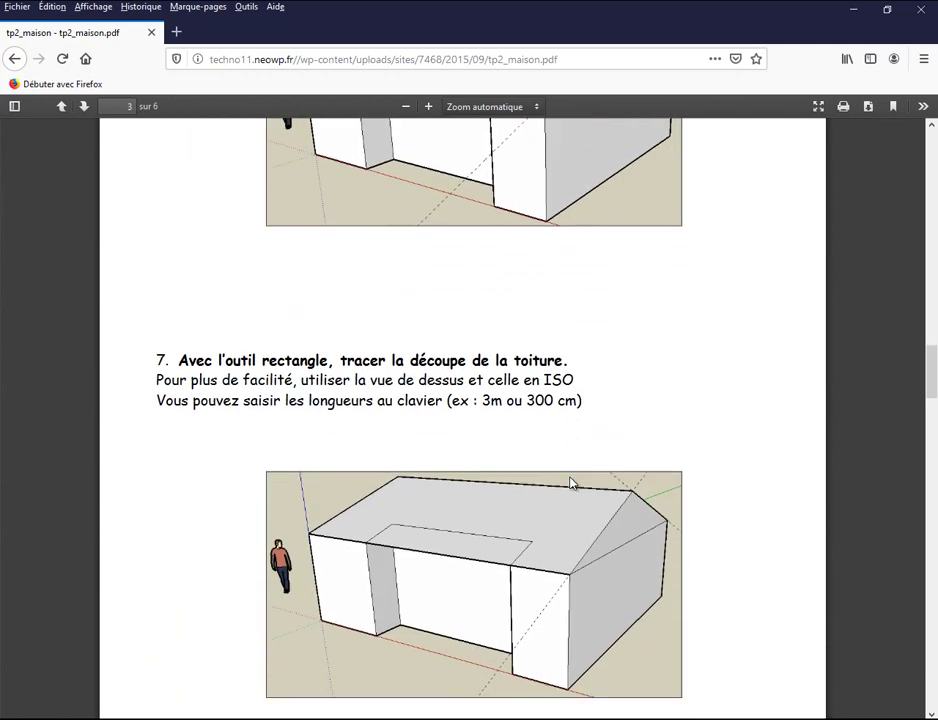
scroll(570, 483, down, 1)
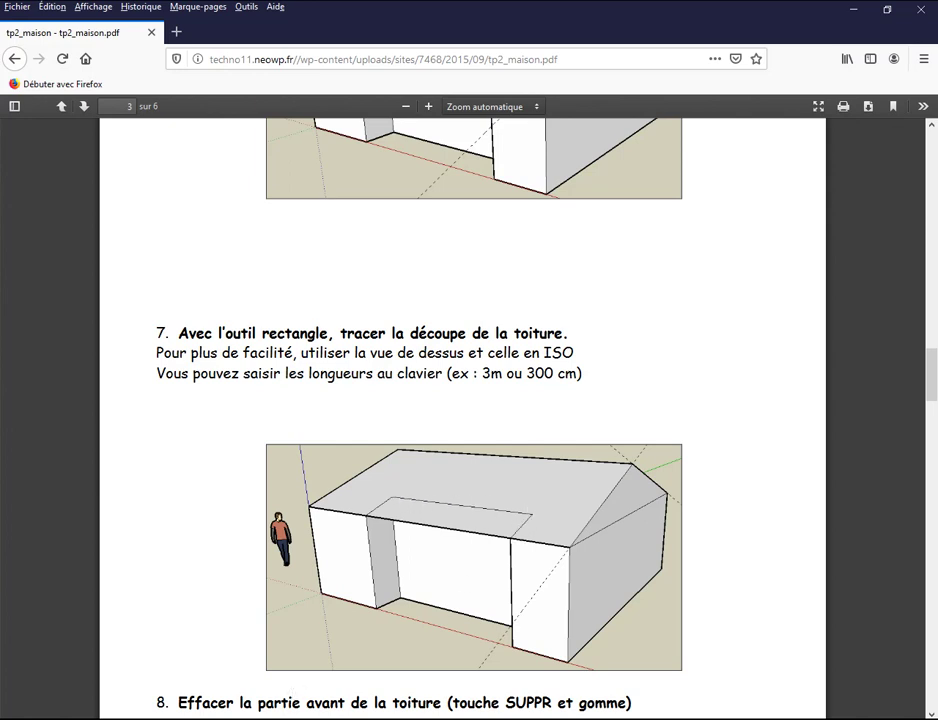
key(alt+Tab)
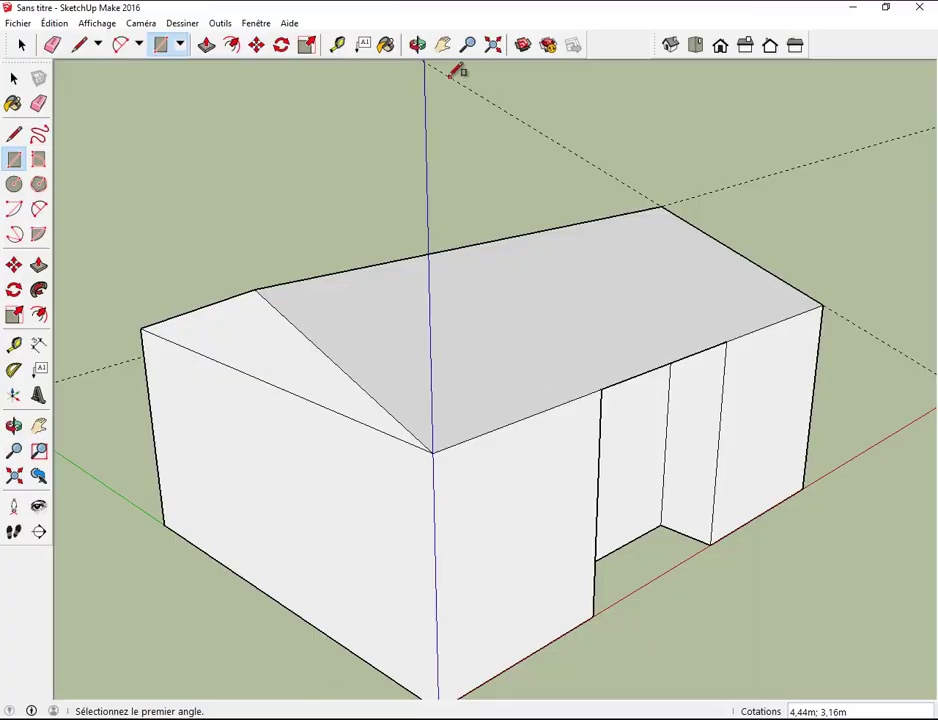
Draw a first rectangle on the roof from the wall-top corner above the gap.
click(417, 45)
mouse_move(798, 195)
mouse_down()
mouse_move(740, 240)
mouse_move(639, 245)
mouse_move(592, 216)
mouse_move(559, 176)
mouse_move(555, 129)
mouse_move(595, 67)
mouse_move(614, 237)
mouse_up()
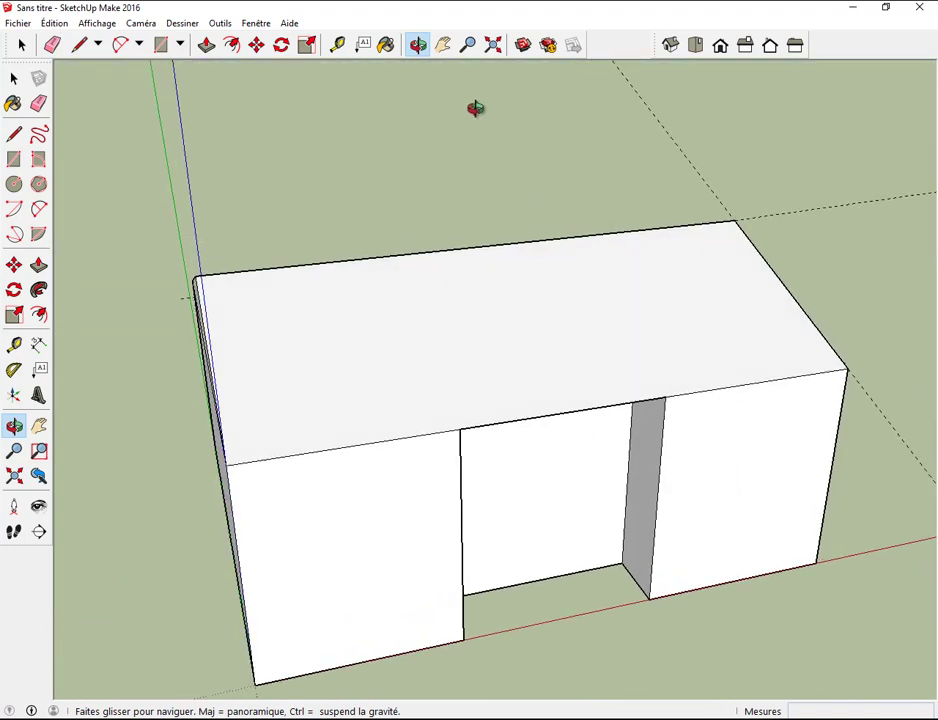
click(160, 44)
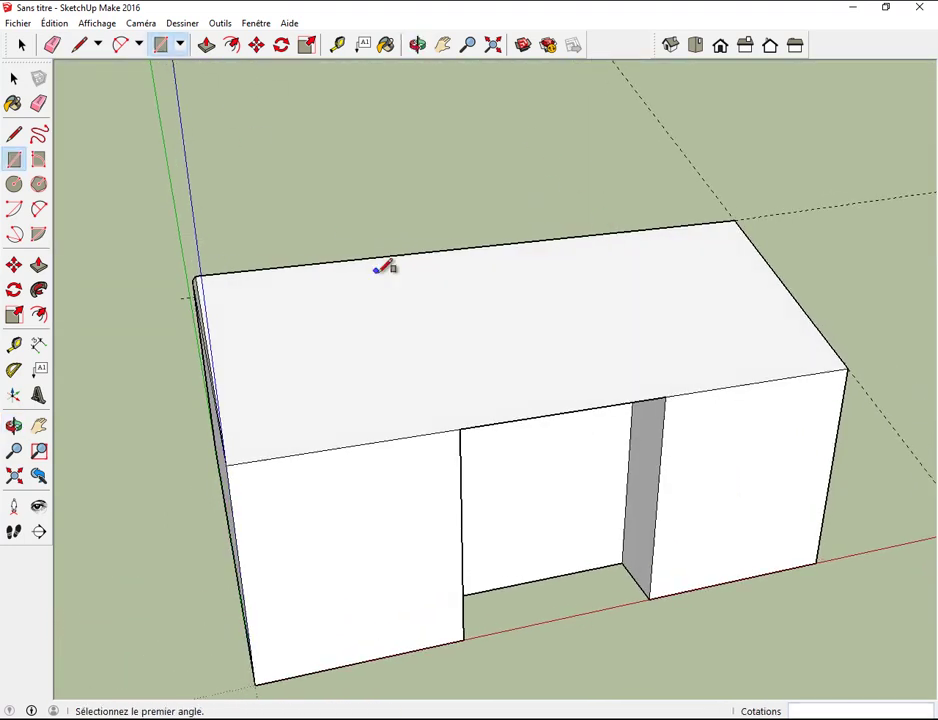
click(459, 429)
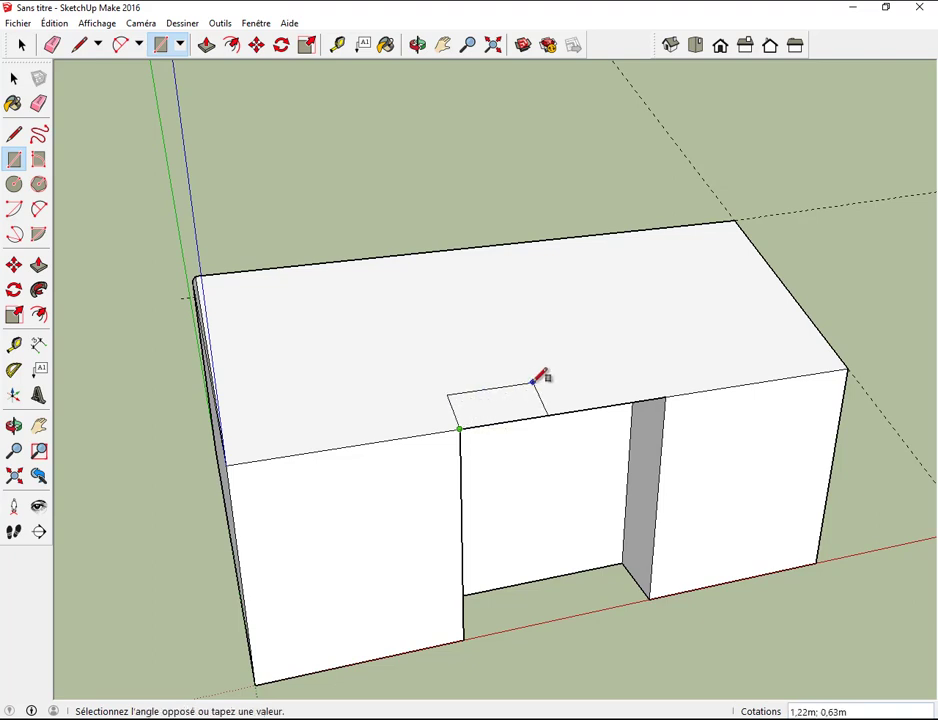
click(636, 366)
text(3;1)
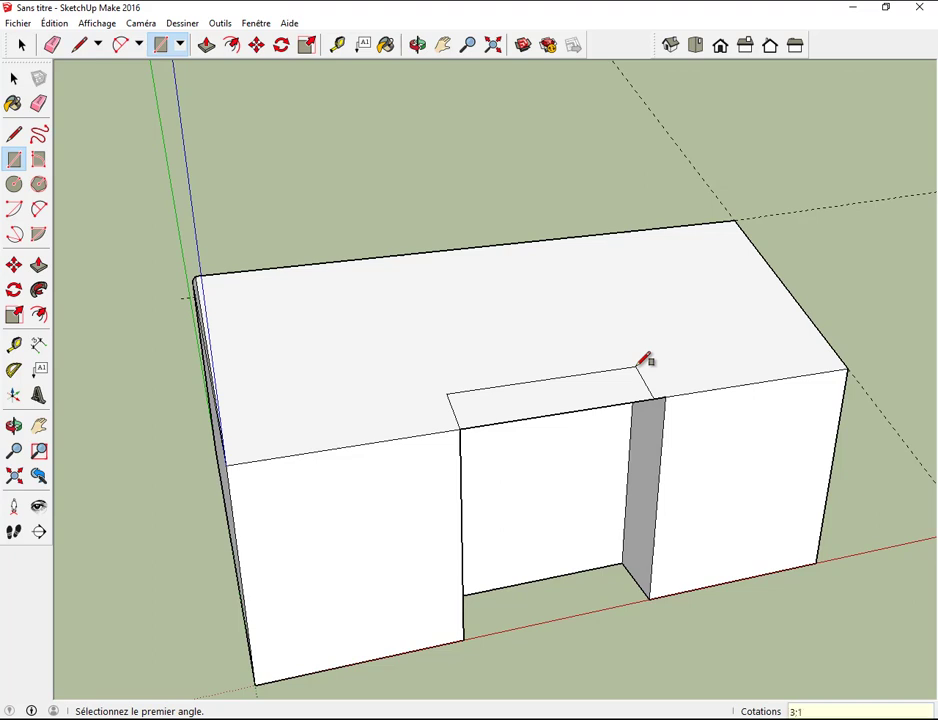
key(Return)
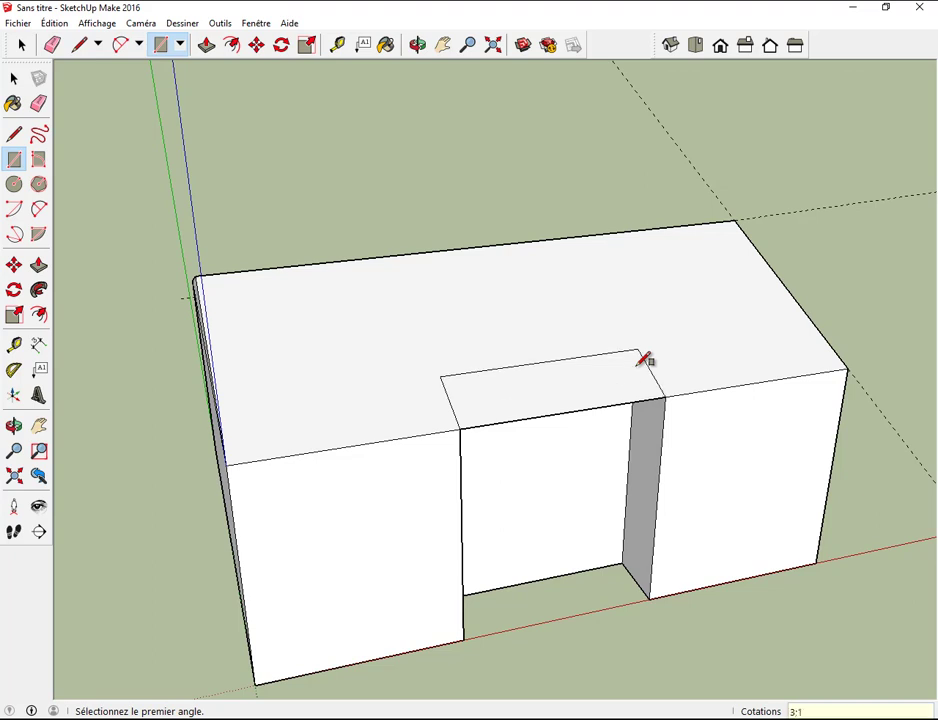
Redraw the rectangle on the front roof slope above the entrance, sized 3 by 1.
click(418, 45)
mouse_move(661, 115)
mouse_down()
mouse_move(592, 193)
mouse_move(653, 245)
mouse_move(784, 249)
mouse_move(758, 278)
mouse_move(614, 260)
mouse_move(733, 237)
mouse_up()
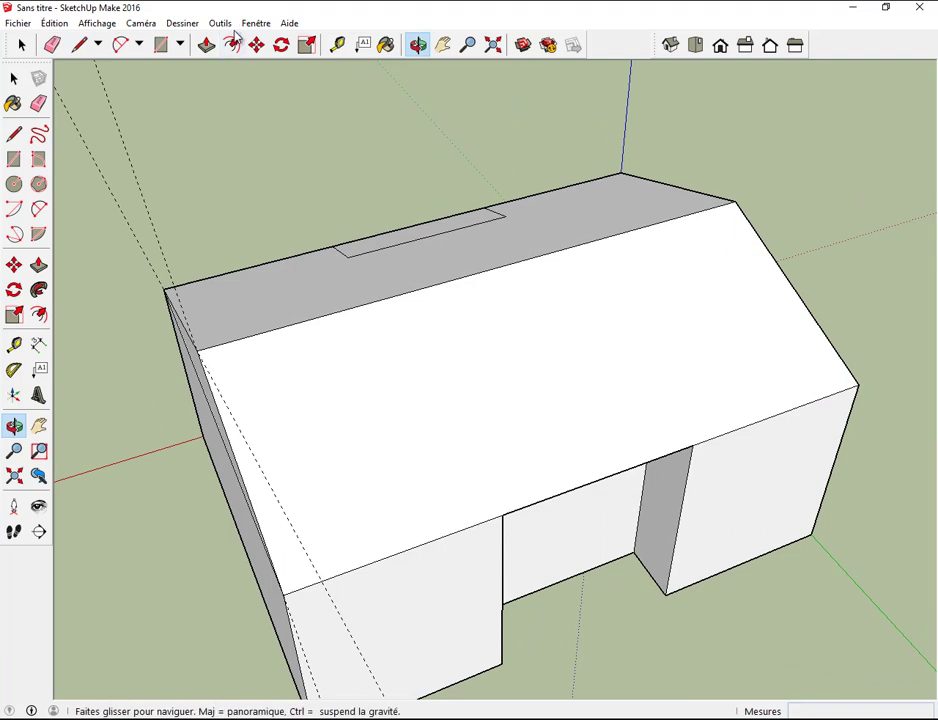
click(162, 45)
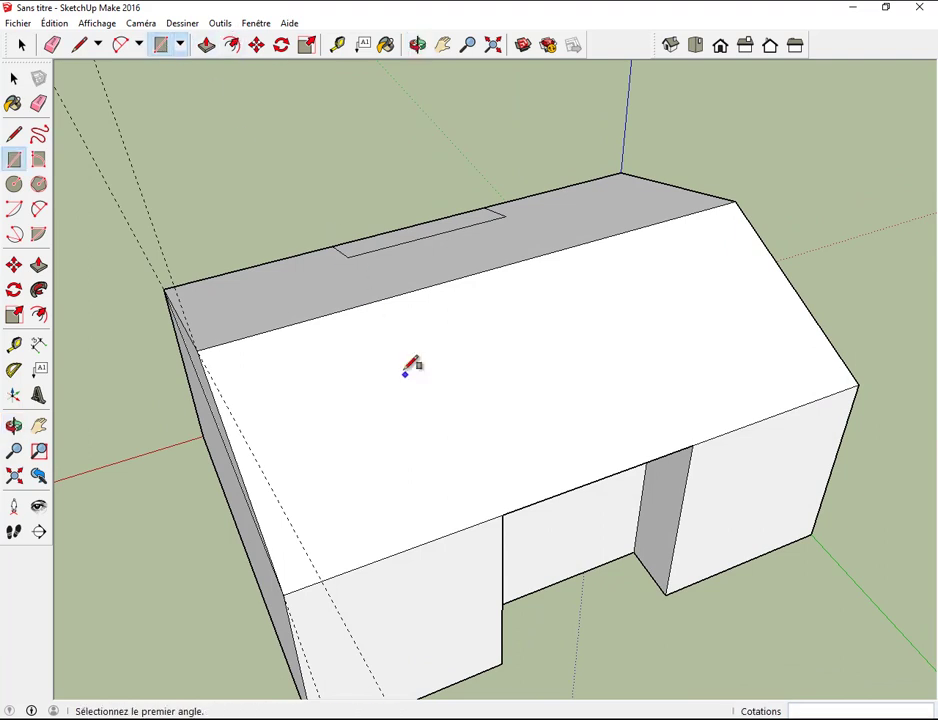
click(502, 515)
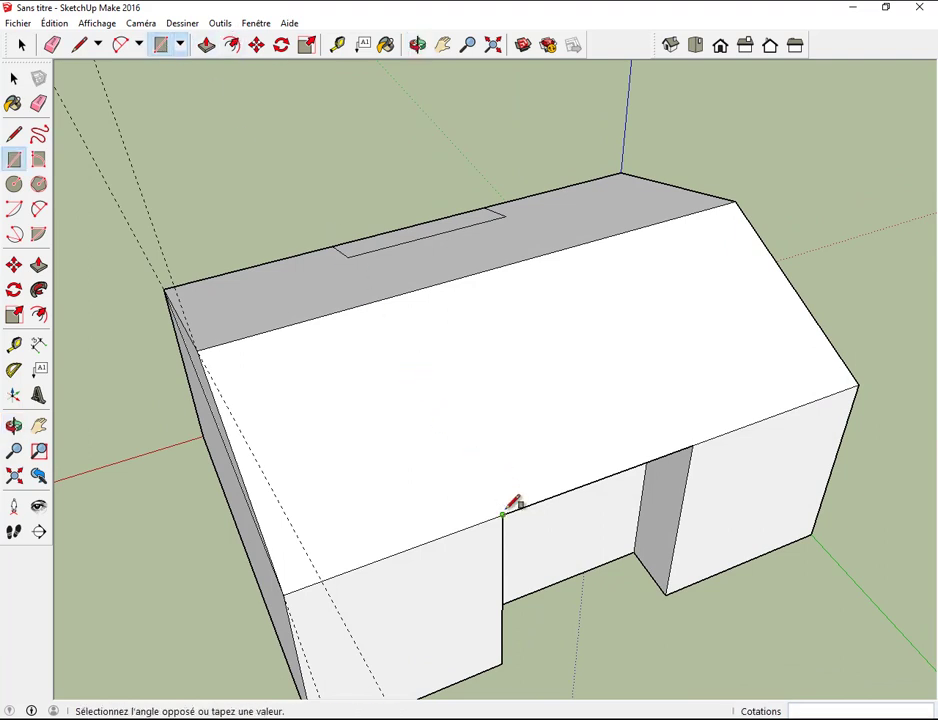
click(590, 445)
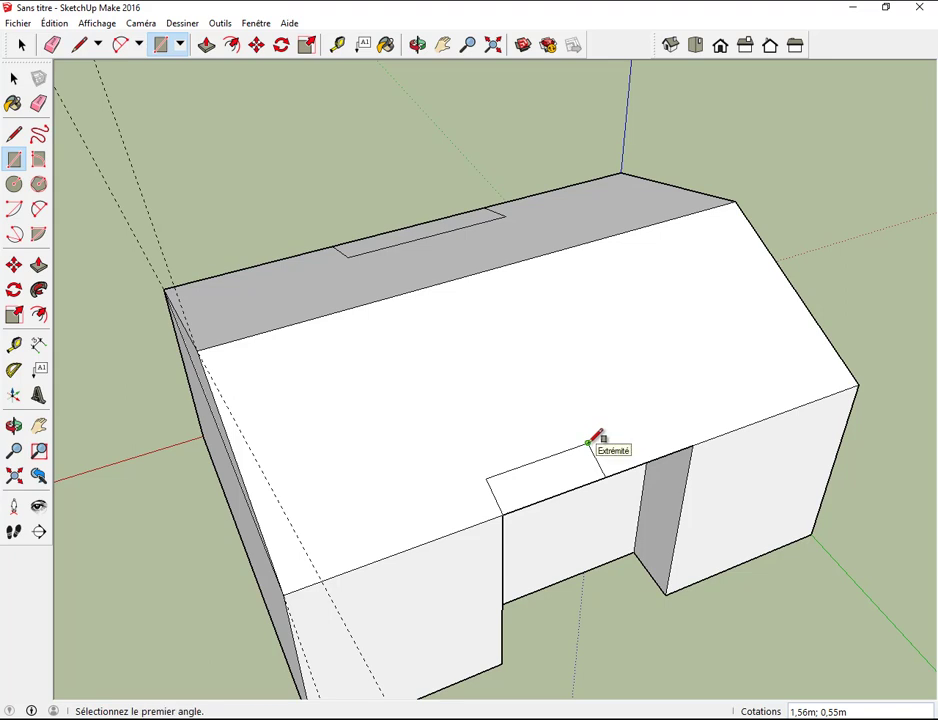
text(3;1)
key(Return)
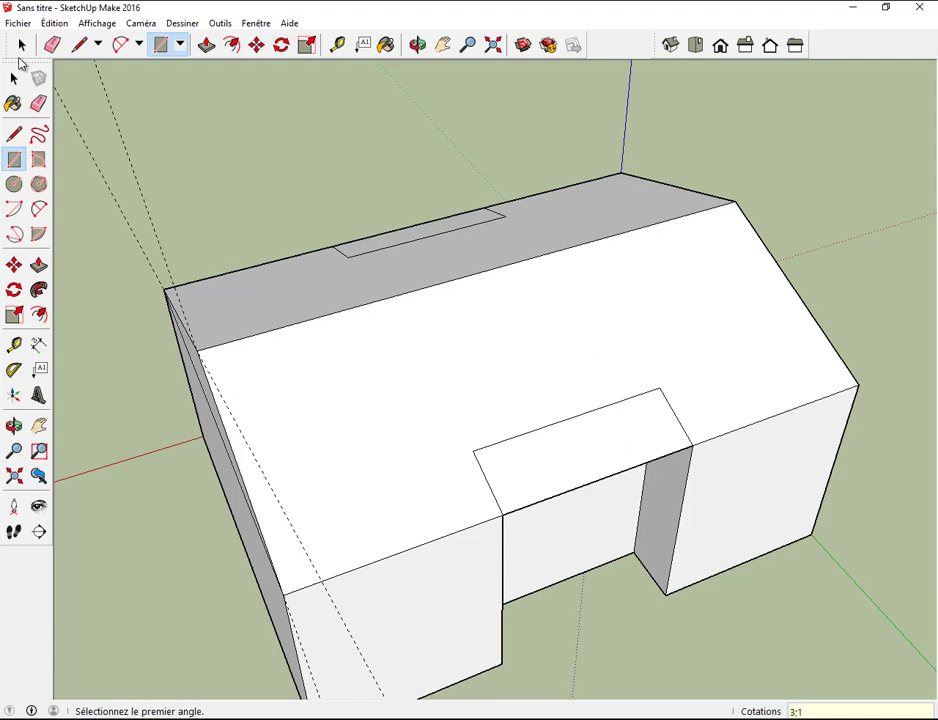
click(22, 45)
Delete the new roof rectangle face and erase the leftover inner face in the opening.
click(22, 45)
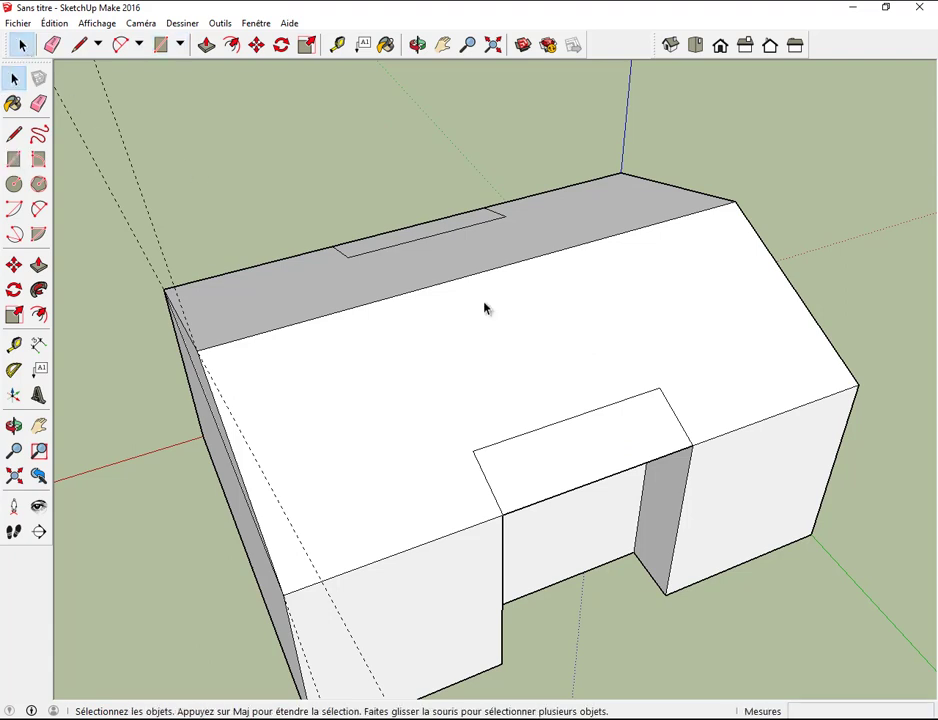
click(604, 432)
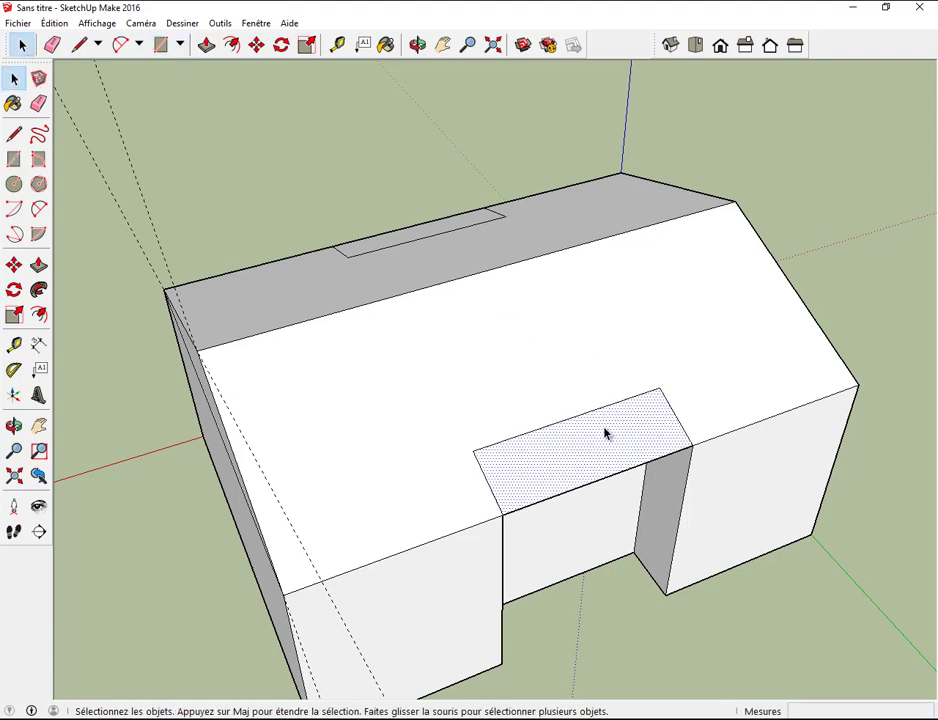
key(Delete)
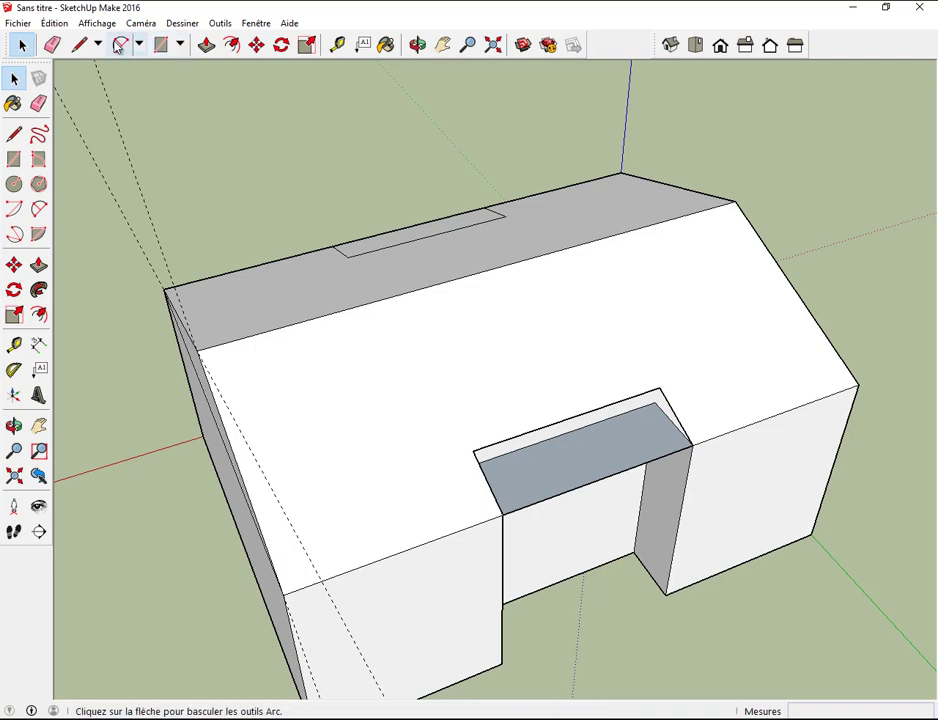
click(52, 45)
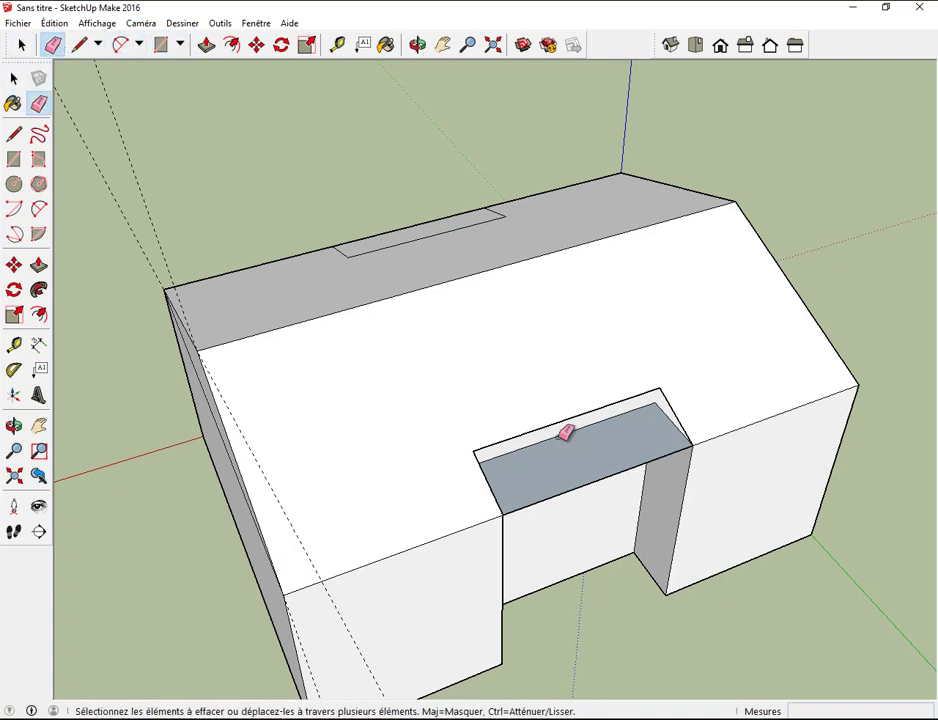
click(604, 477)
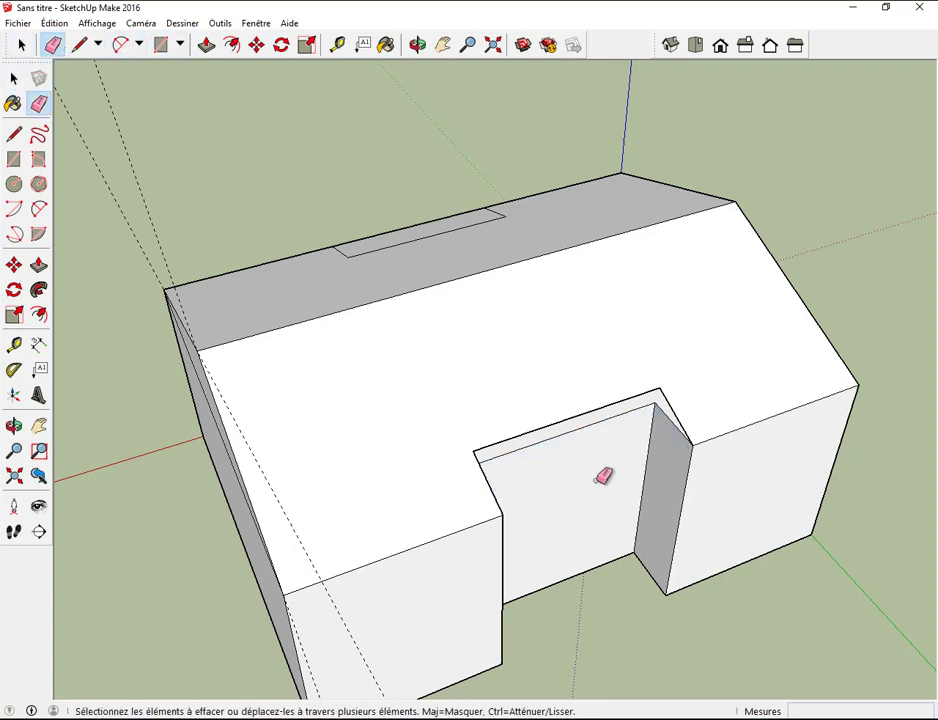
Delete the roof face and erase the leftover ceiling face above the other doorway.
click(418, 45)
mouse_move(340, 180)
mouse_down()
mouse_move(305, 203)
mouse_move(216, 320)
mouse_move(618, 304)
mouse_move(869, 383)
mouse_move(135, 178)
mouse_up()
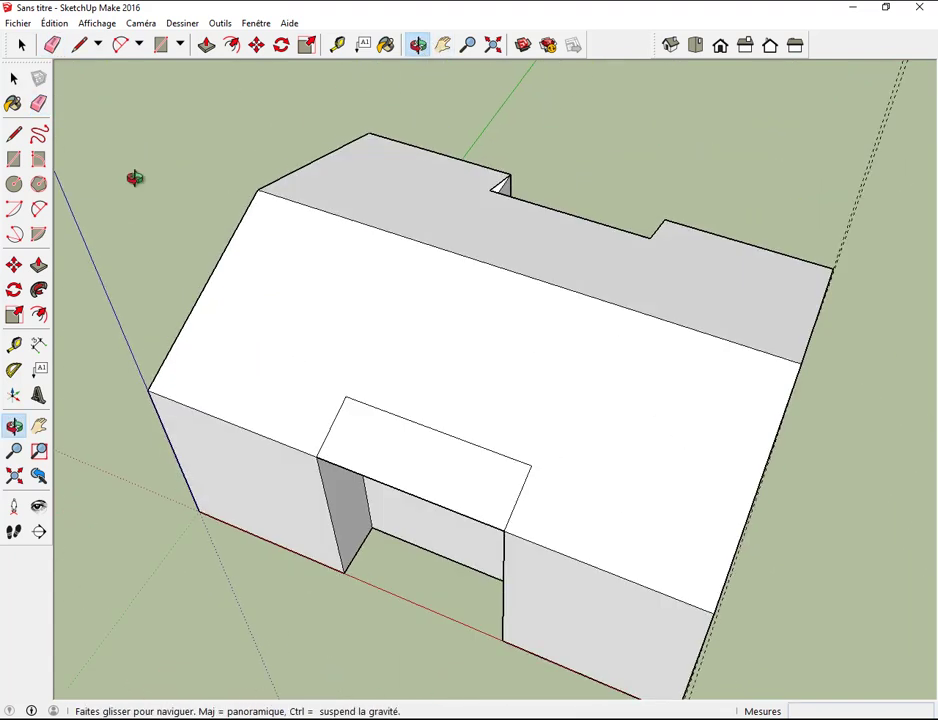
click(21, 45)
click(424, 466)
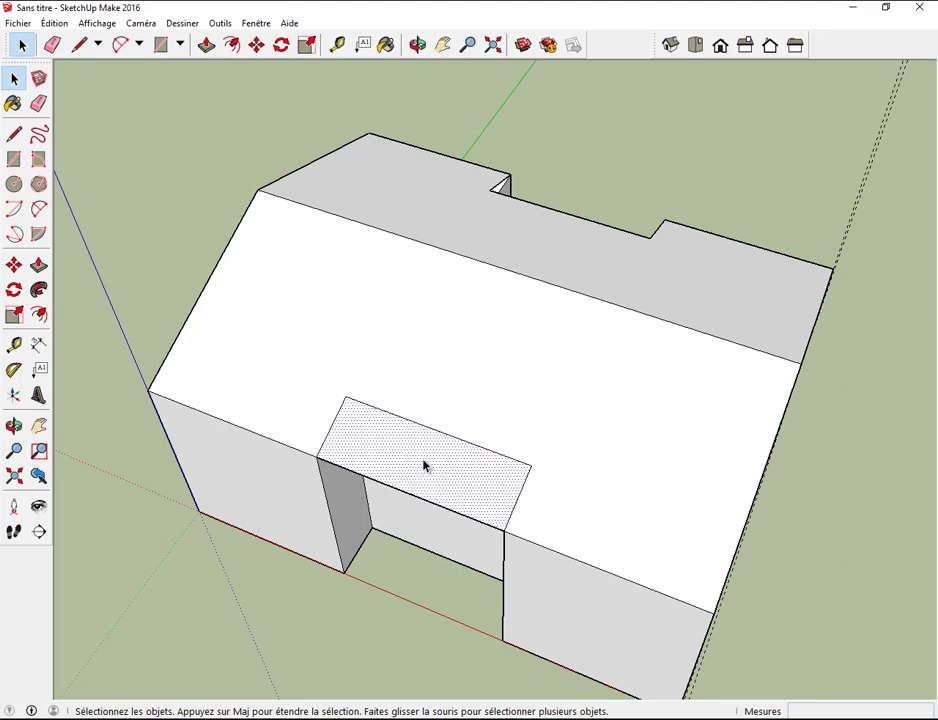
key(Delete)
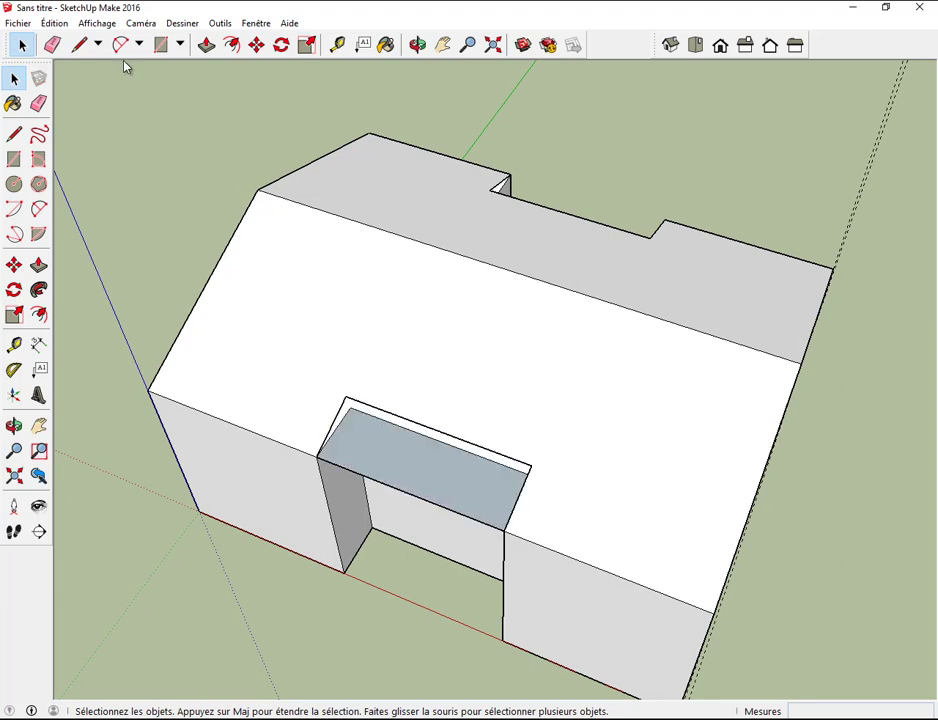
click(52, 44)
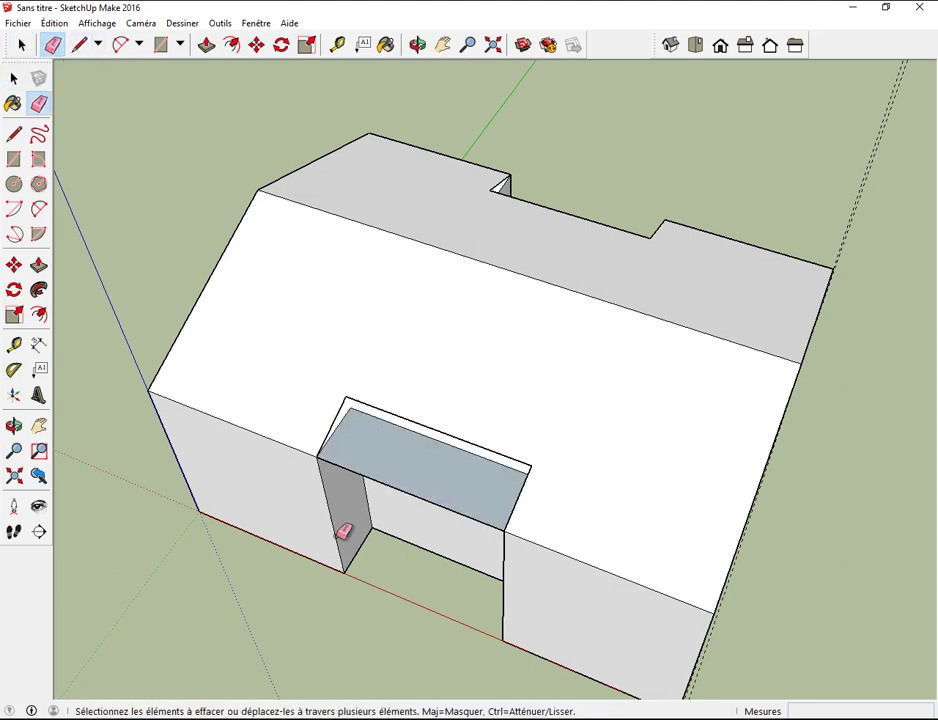
click(345, 460)
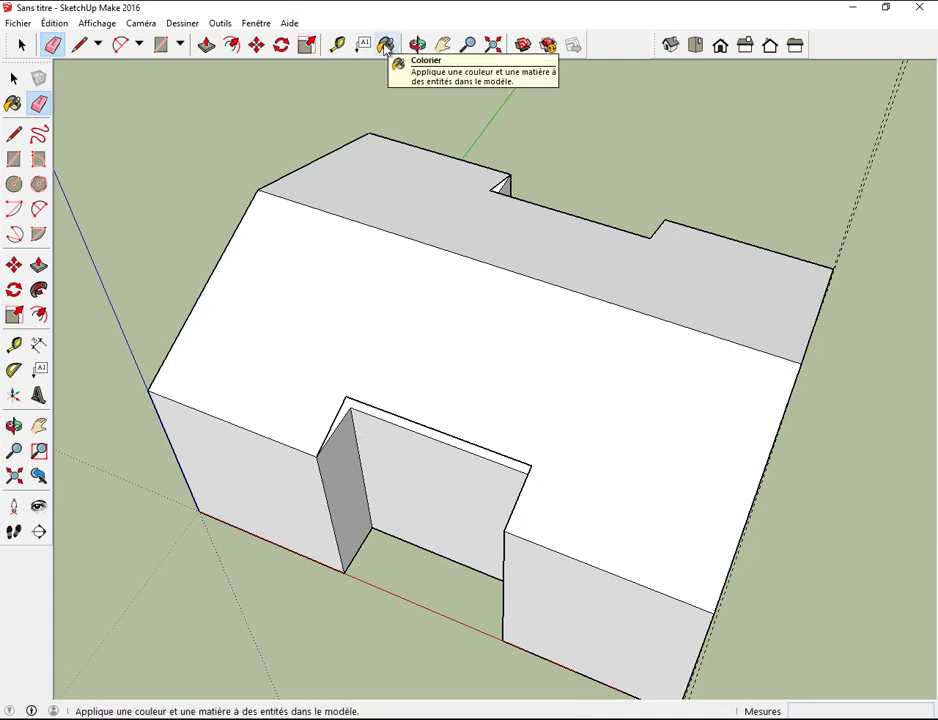
Paint the panel above the doorway and the roof ridge strip with Verre translucide bleu.
click(283, 45)
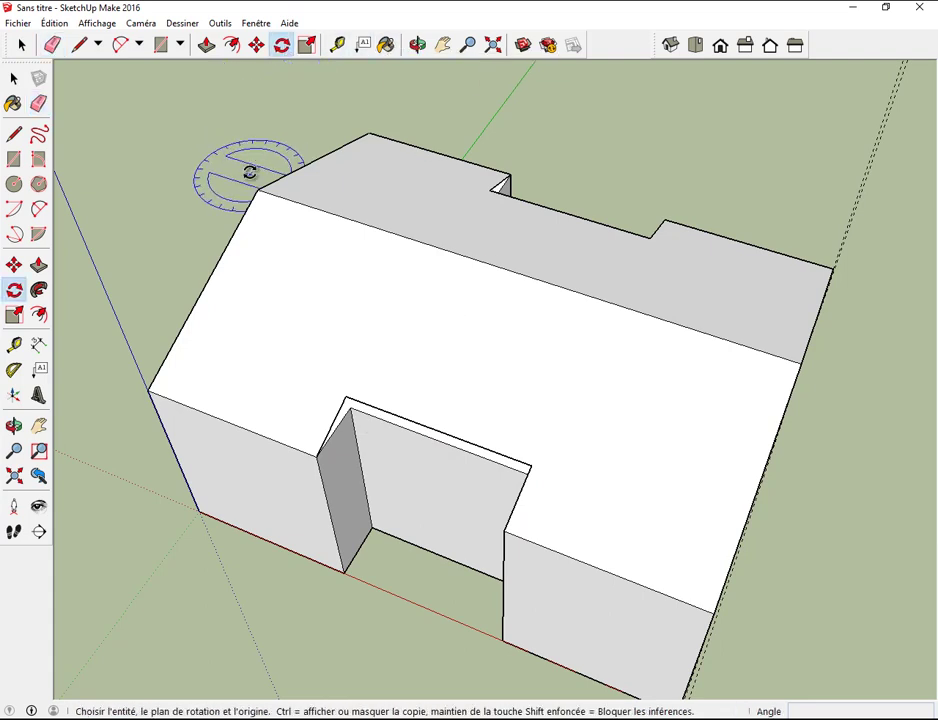
click(418, 45)
mouse_move(763, 442)
mouse_down()
mouse_move(808, 490)
mouse_move(812, 197)
mouse_move(775, 195)
mouse_move(743, 245)
mouse_move(771, 358)
mouse_move(752, 358)
mouse_move(758, 385)
mouse_up()
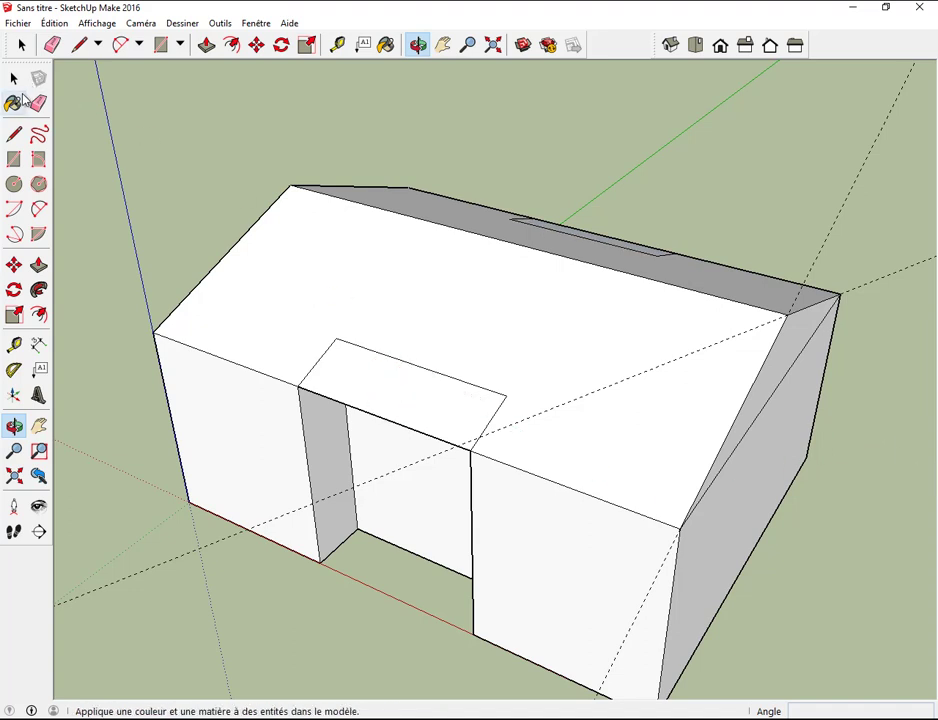
click(16, 104)
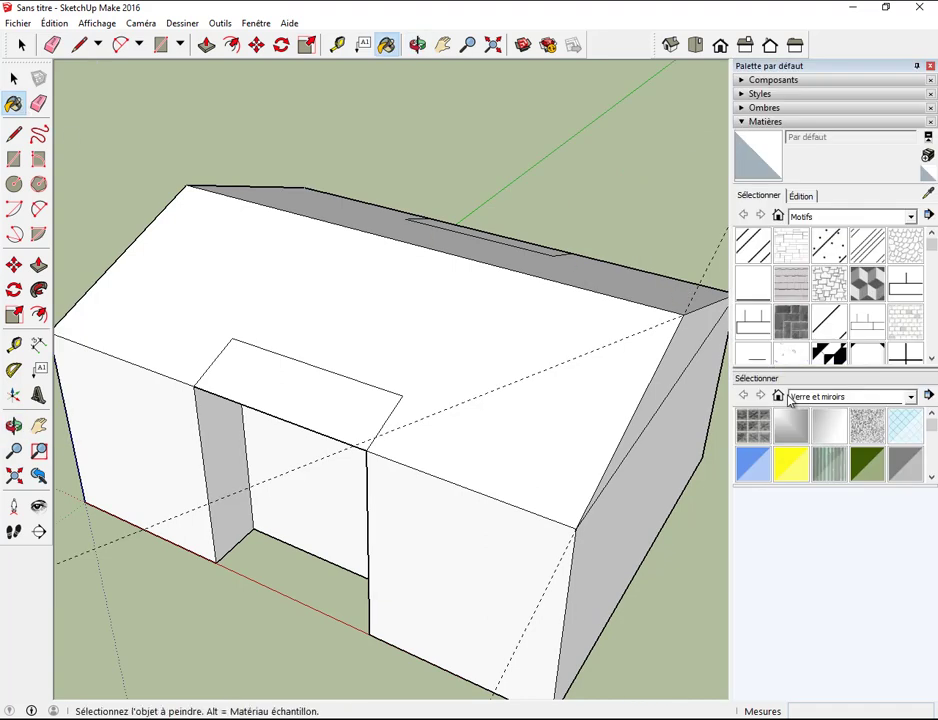
click(755, 462)
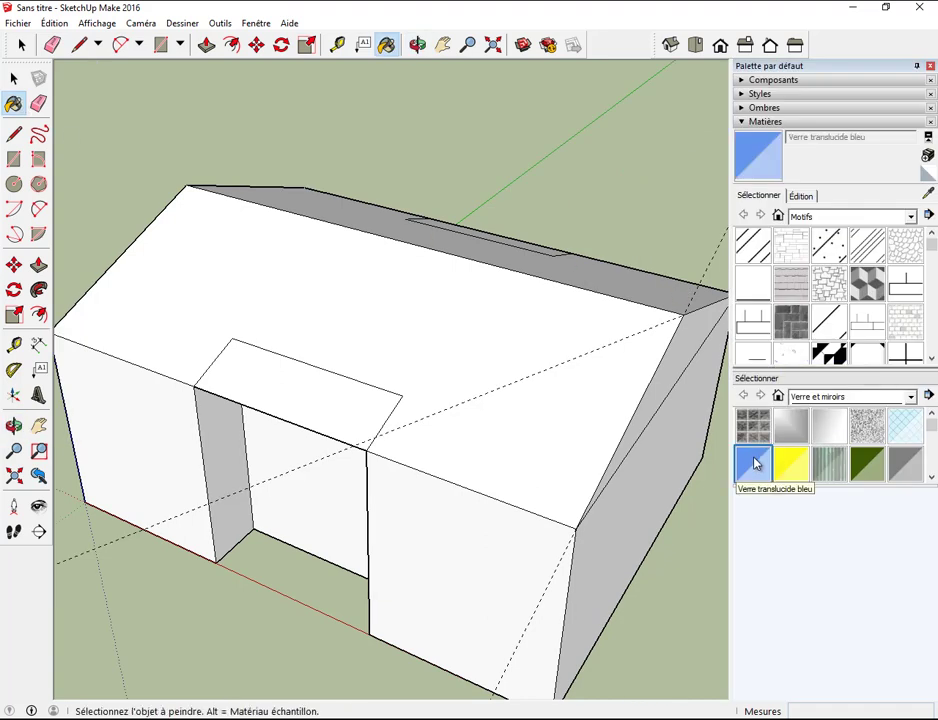
click(350, 398)
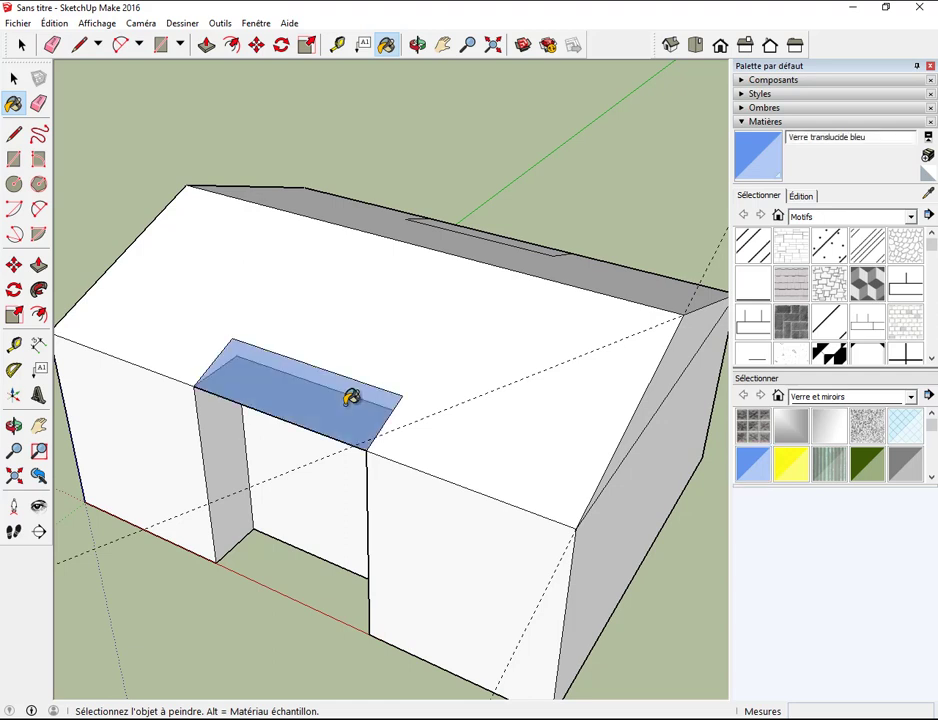
click(524, 235)
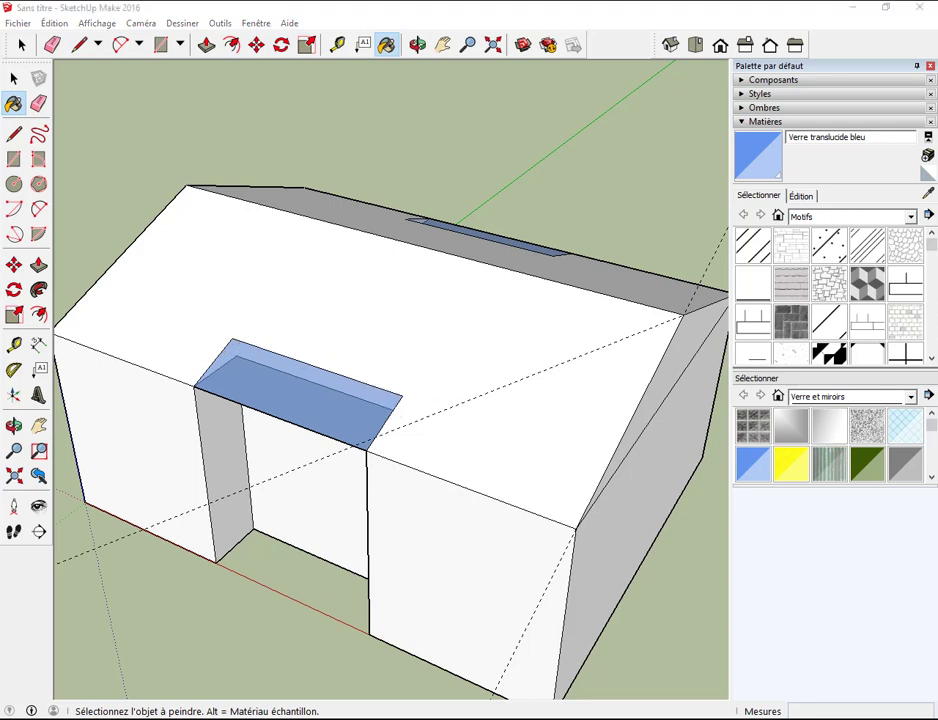
key(alt+Tab)
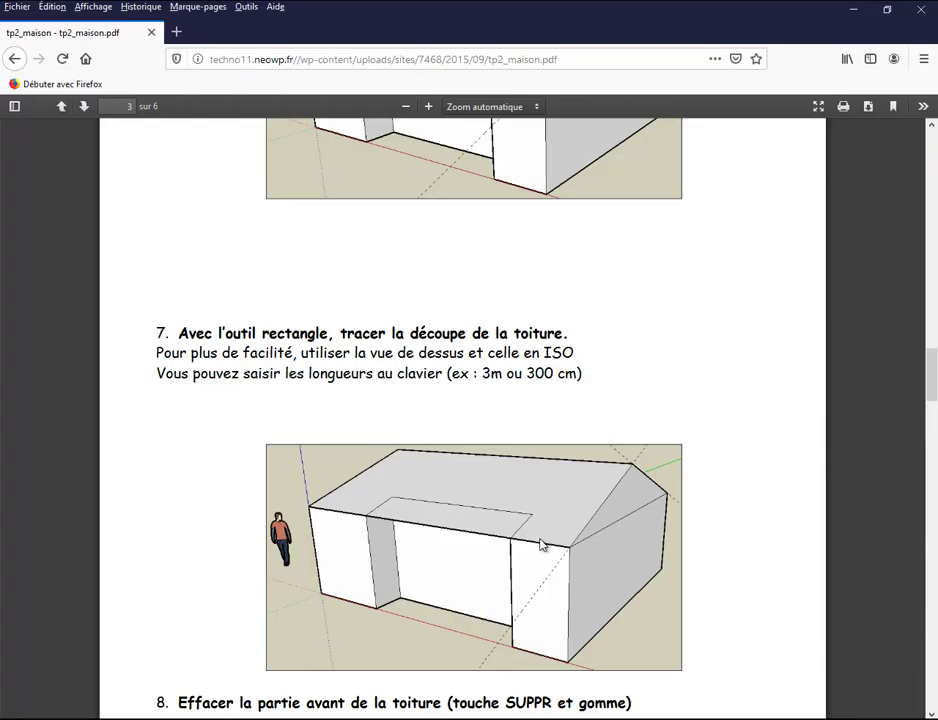
Read the tutorial from step 7 through steps 10–11 on openings and painting, then return to SketchUp.
scroll(540, 544, down, 3)
scroll(540, 544, down, 4)
scroll(540, 546, down, 4)
scroll(540, 546, down, 5)
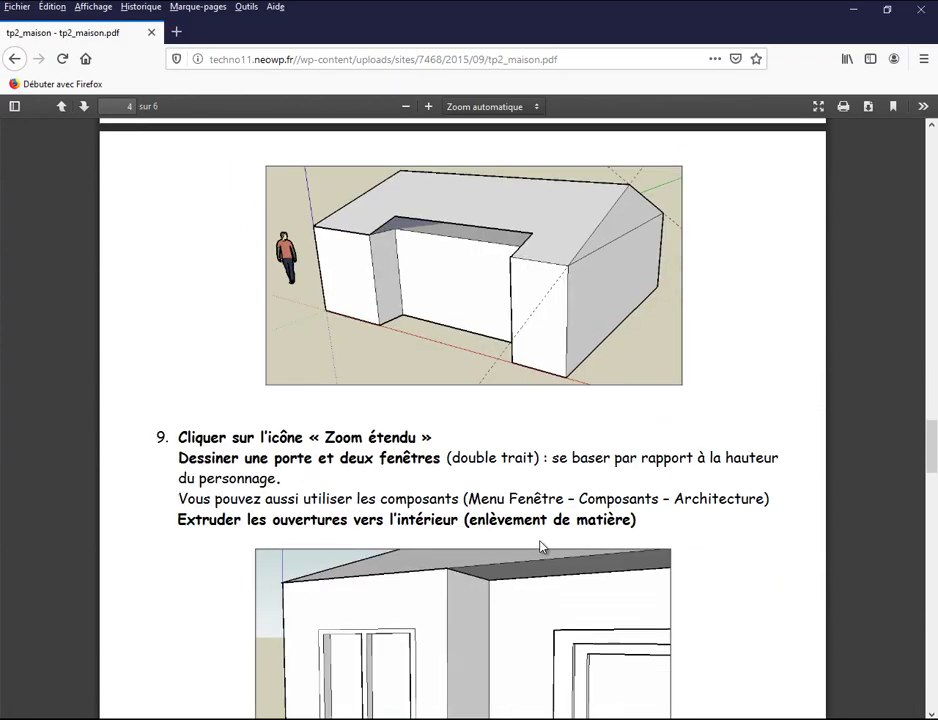
scroll(540, 546, down, 4)
scroll(540, 546, down, 1)
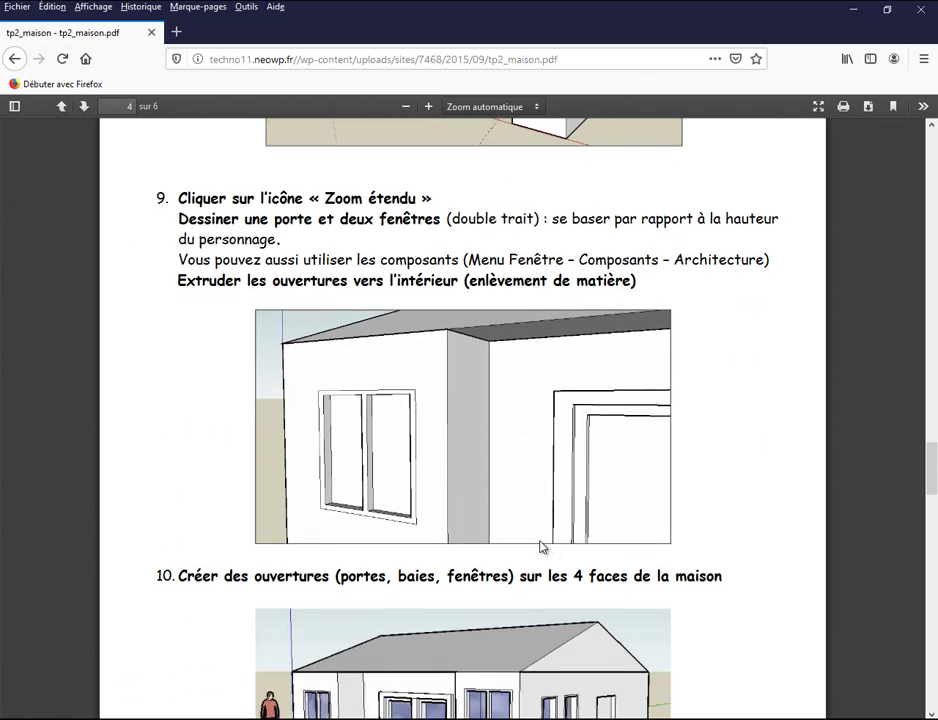
scroll(540, 546, down, 2)
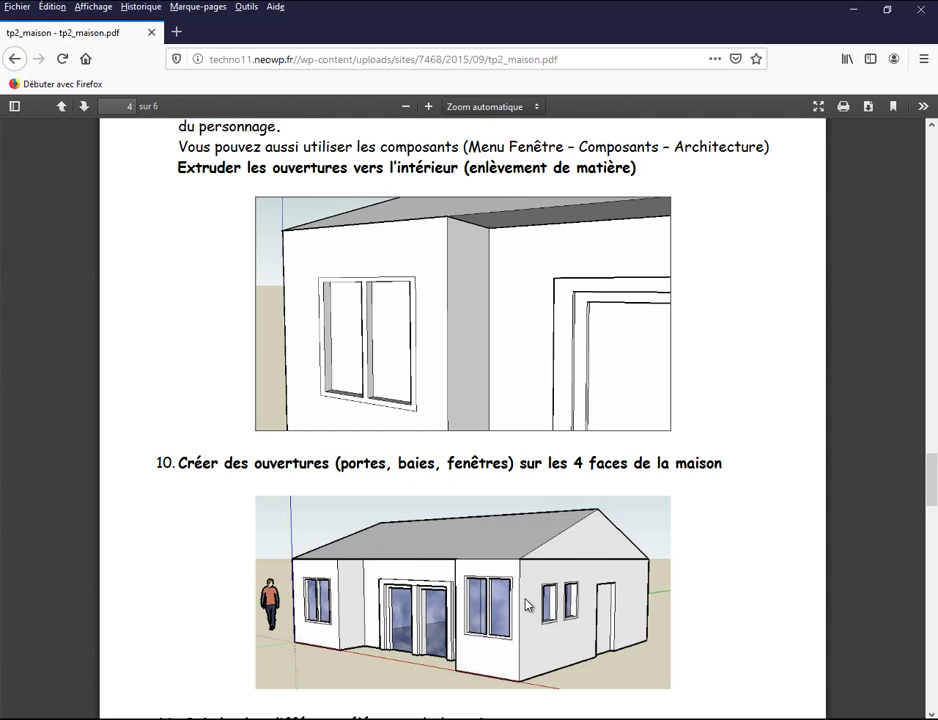
scroll(527, 604, down, 1)
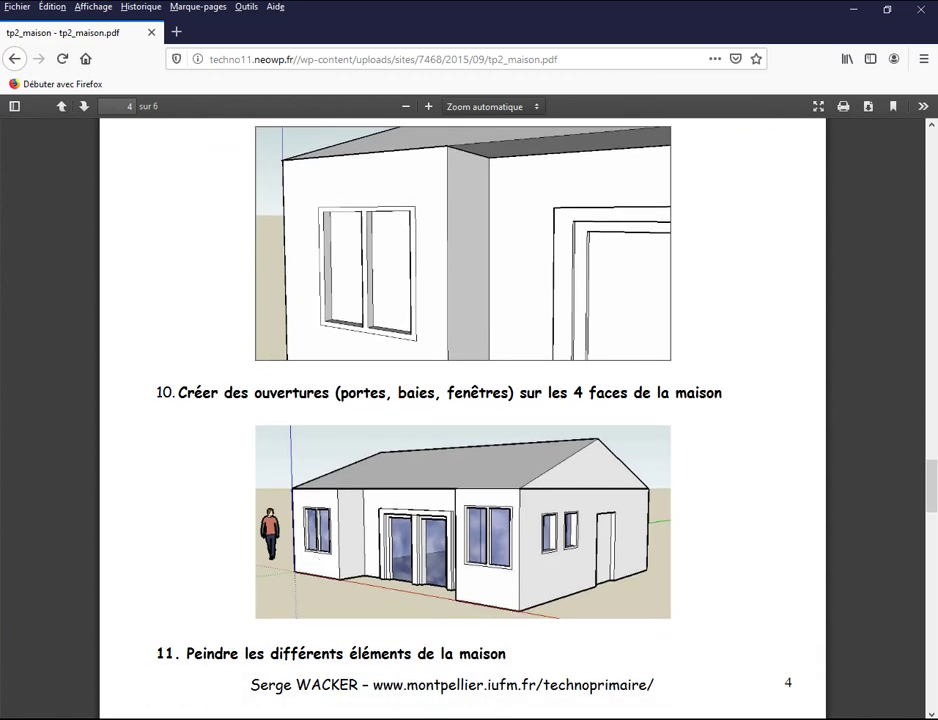
key(alt+Tab)
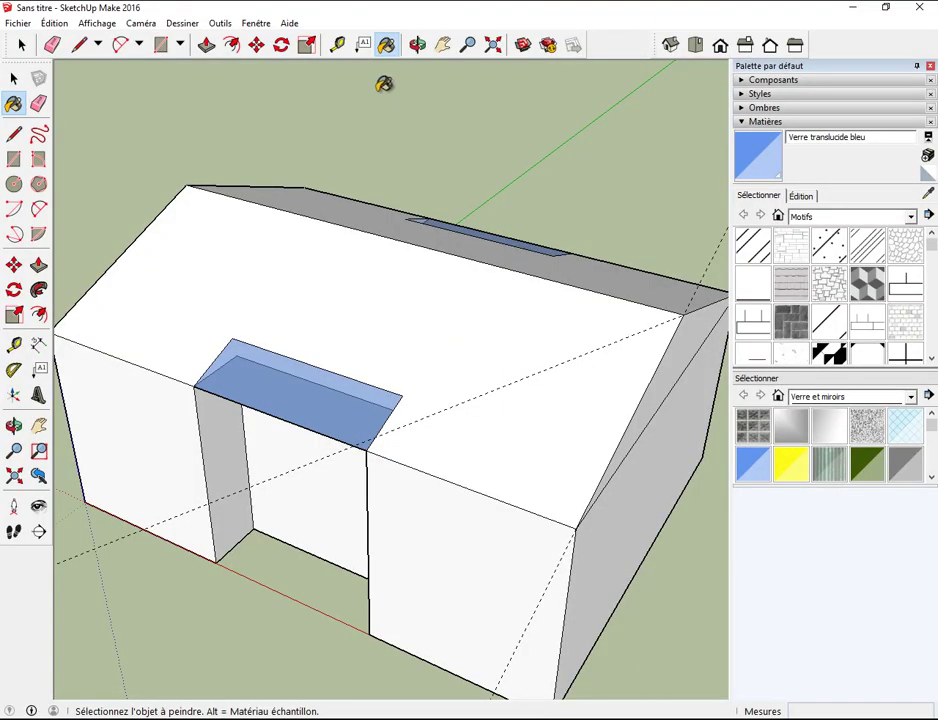
Draw a window rectangle on the left front wall.
click(417, 45)
mouse_move(466, 224)
mouse_down()
mouse_move(512, 229)
mouse_move(570, 203)
mouse_up()
drag(410, 339, 800, 218)
click(931, 67)
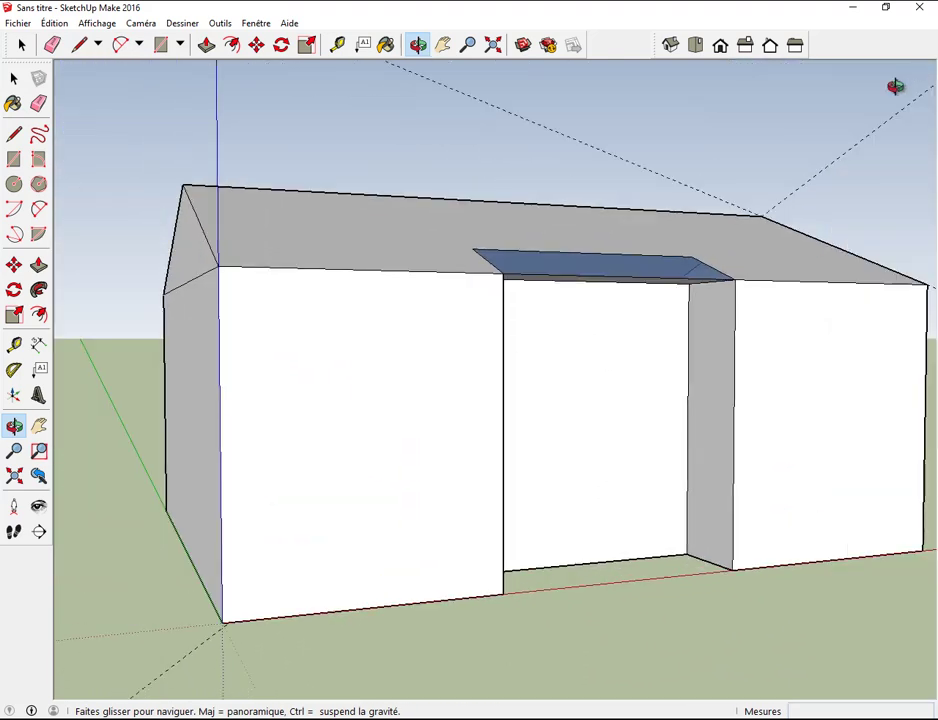
click(162, 46)
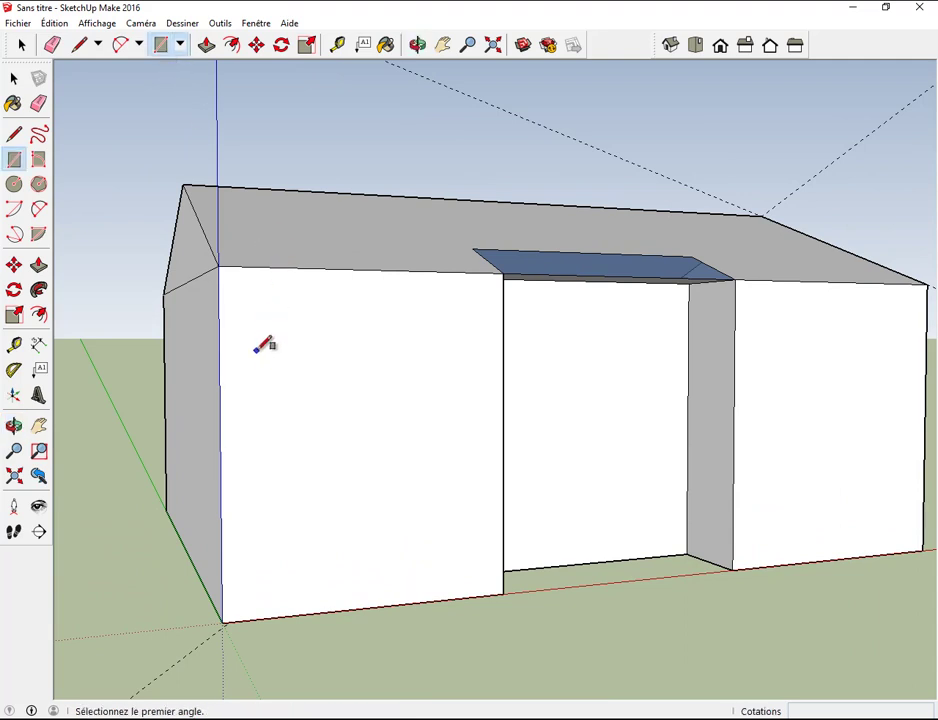
click(255, 347)
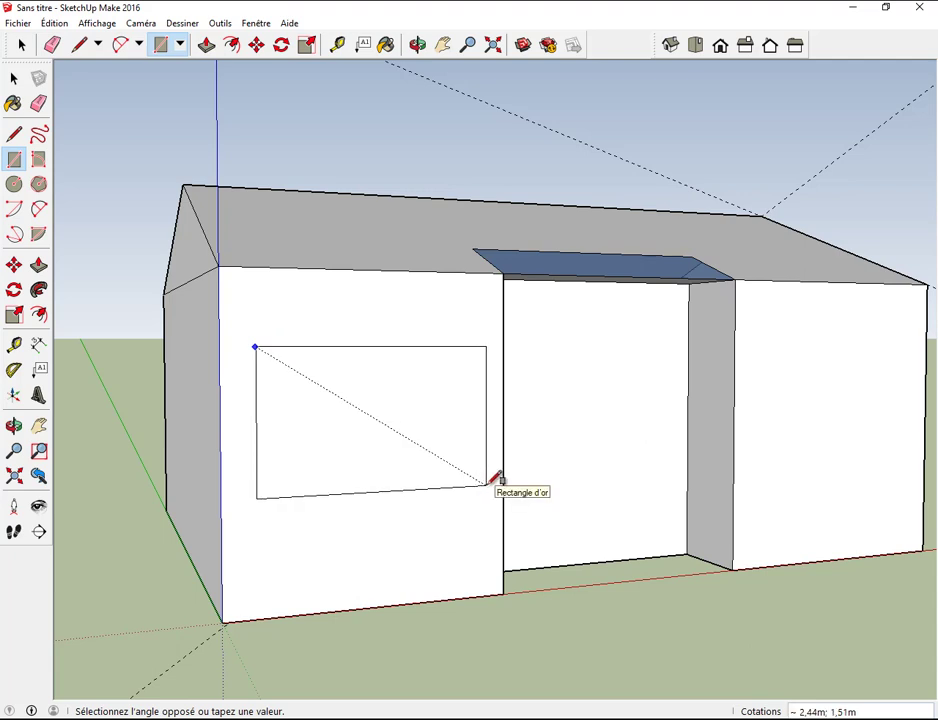
click(480, 488)
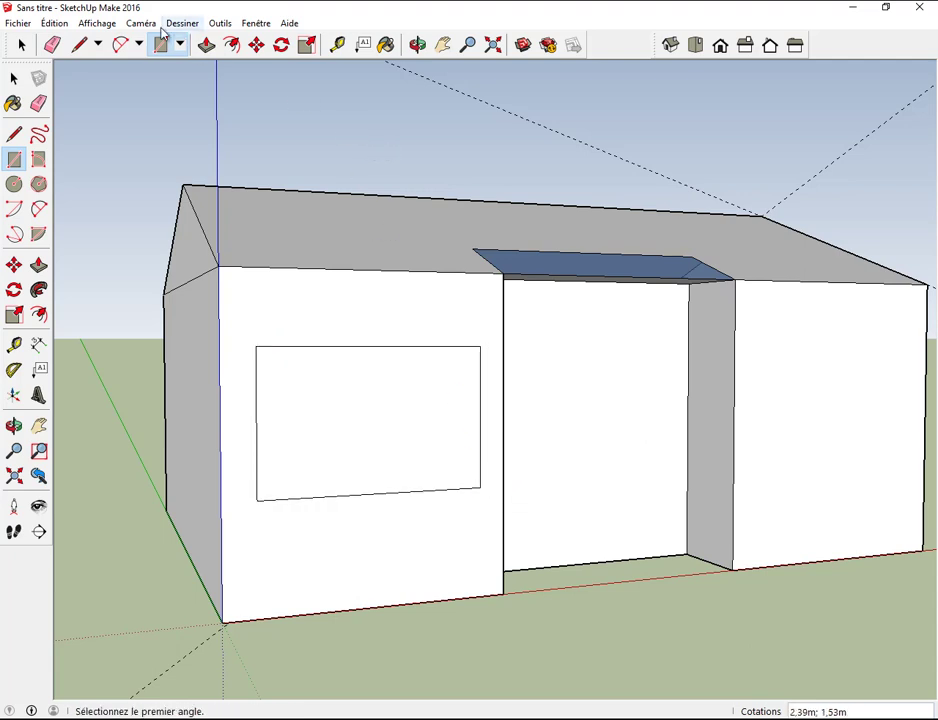
Offset the window outline into a frame and draw the left pane rectangle inside it.
click(232, 46)
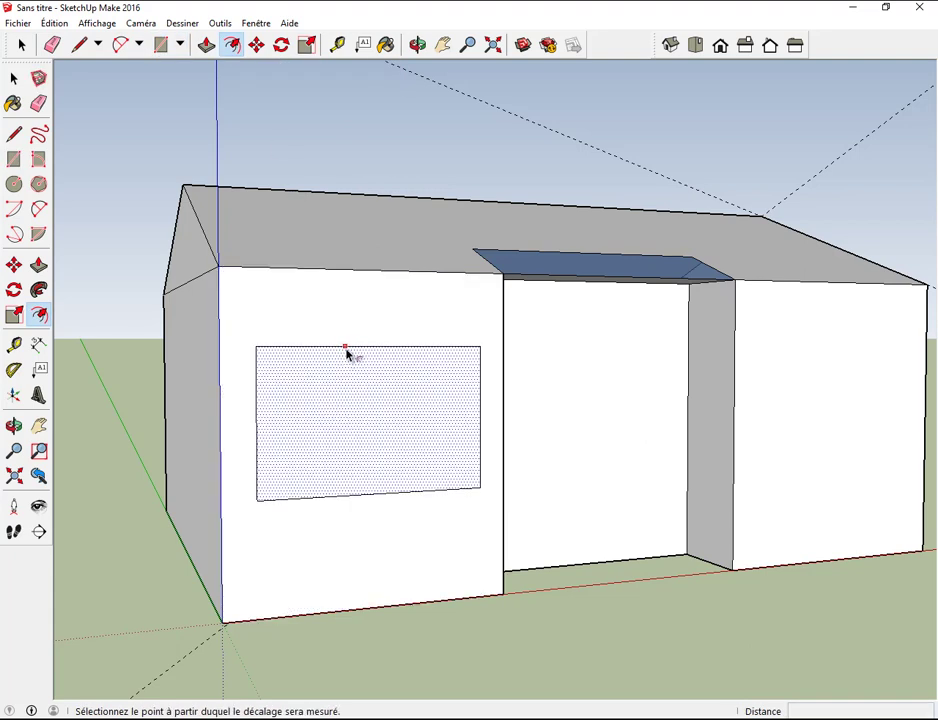
click(346, 350)
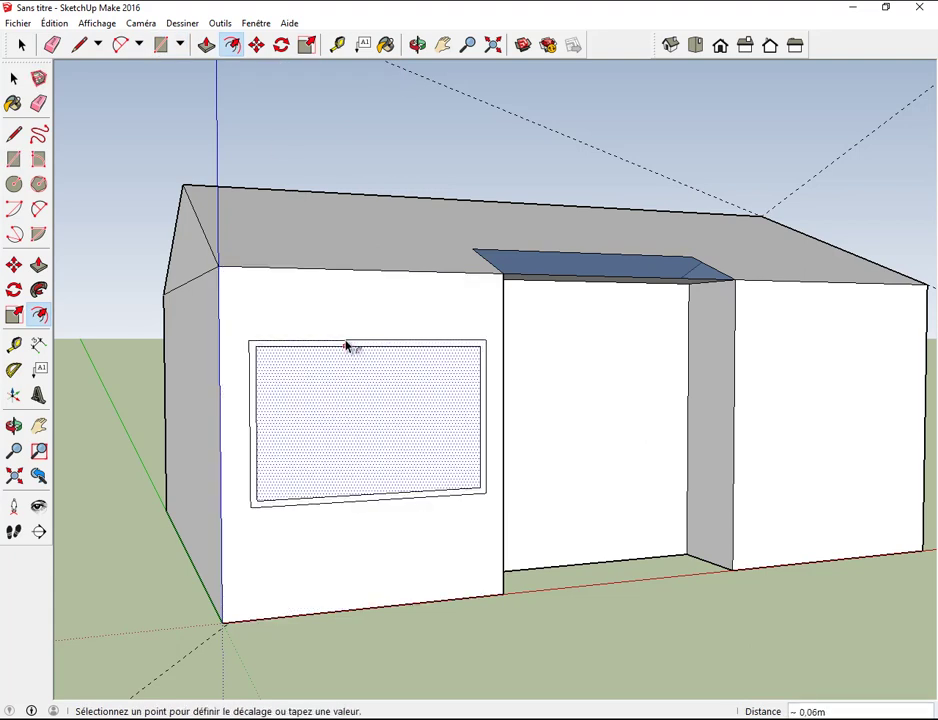
click(346, 347)
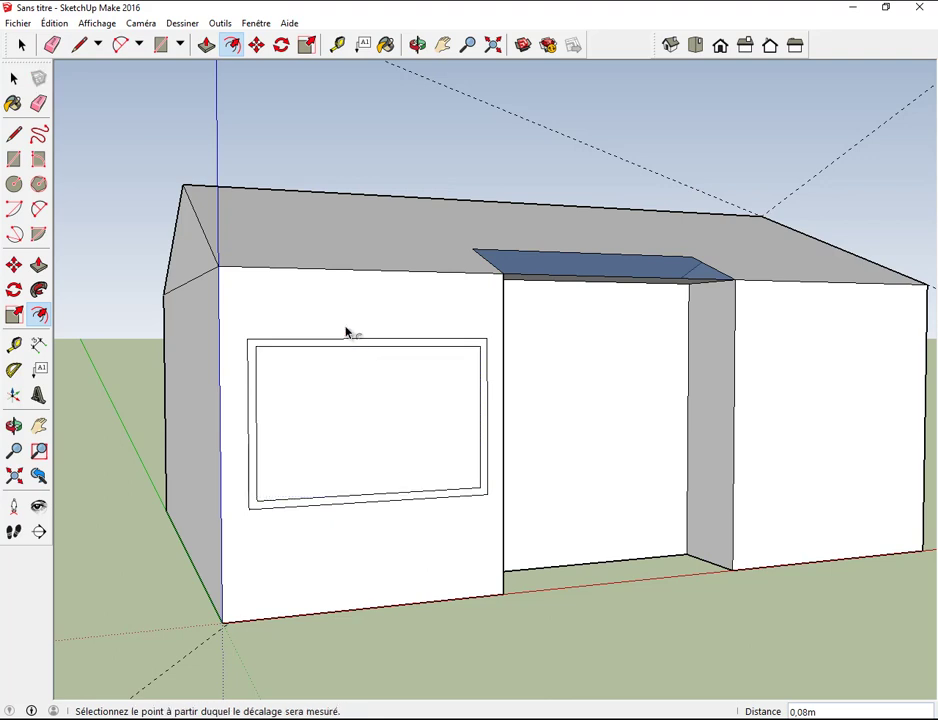
click(161, 45)
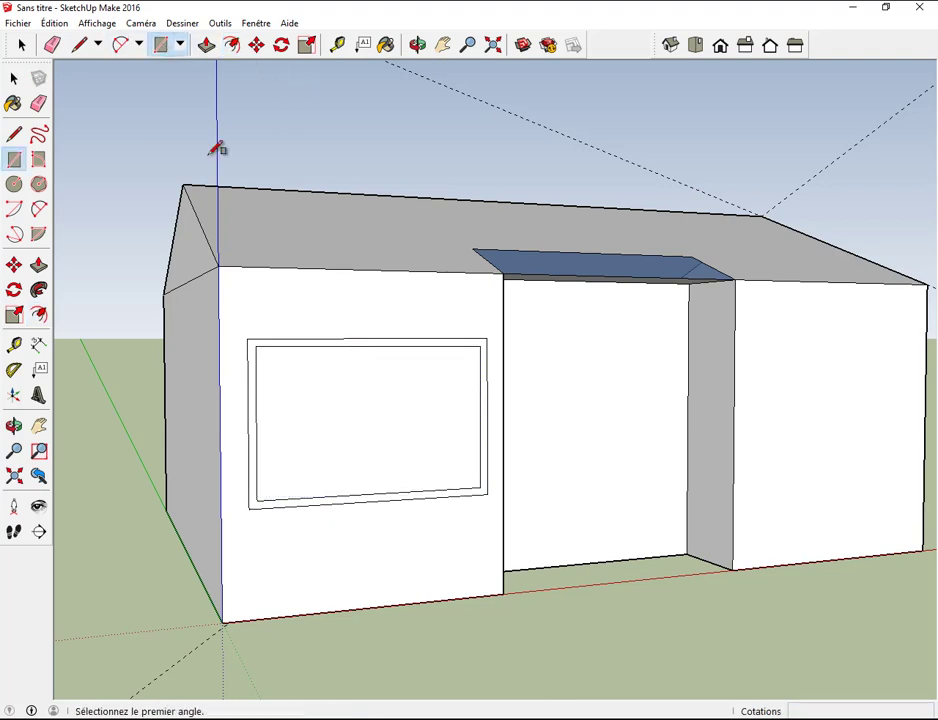
click(263, 351)
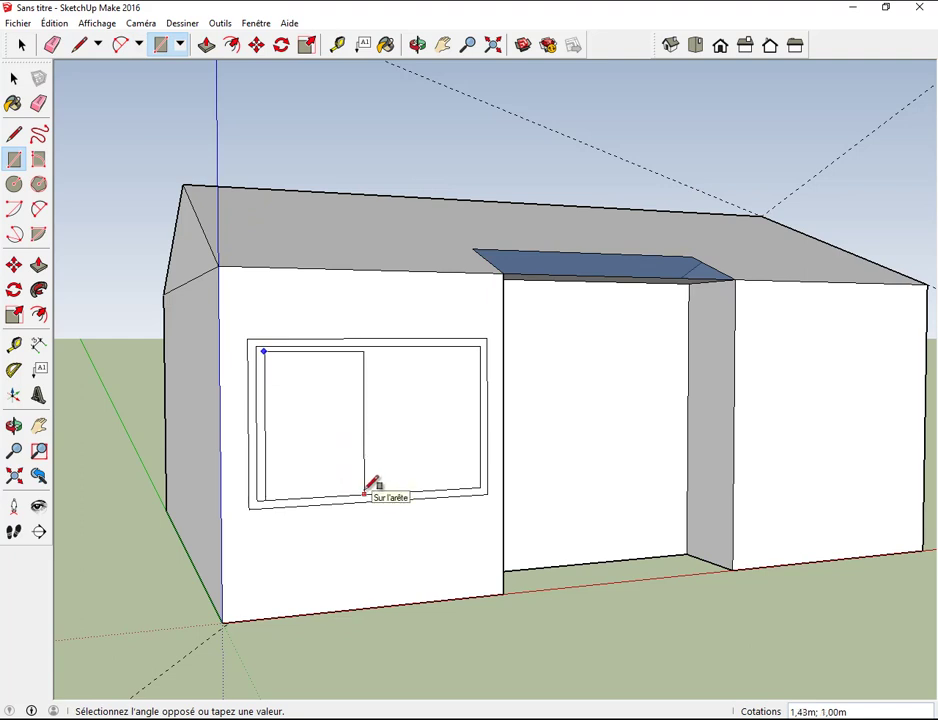
click(366, 490)
click(21, 45)
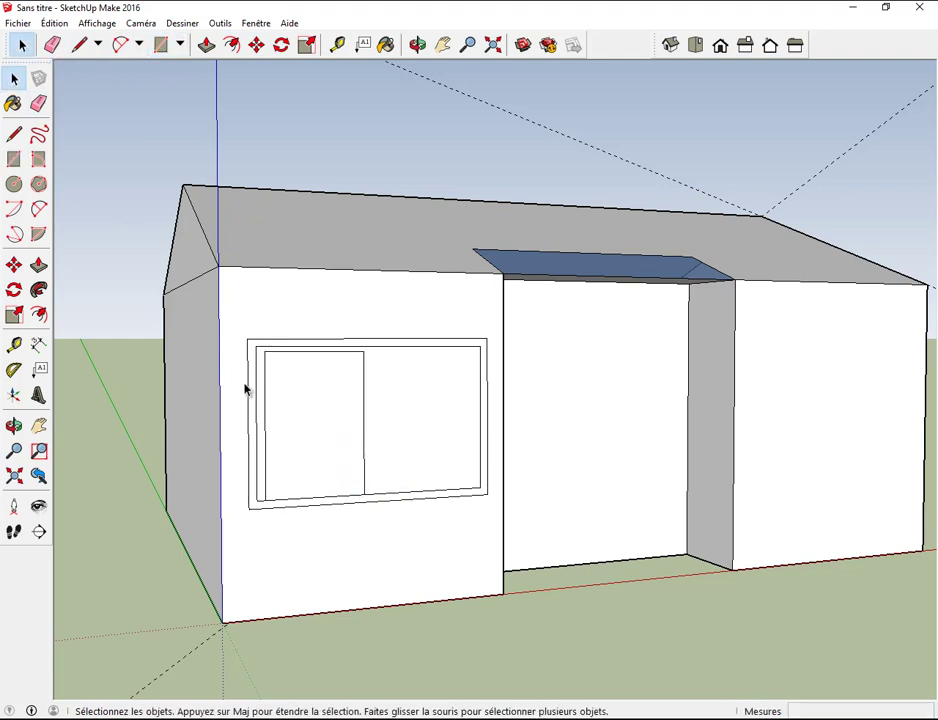
click(291, 391)
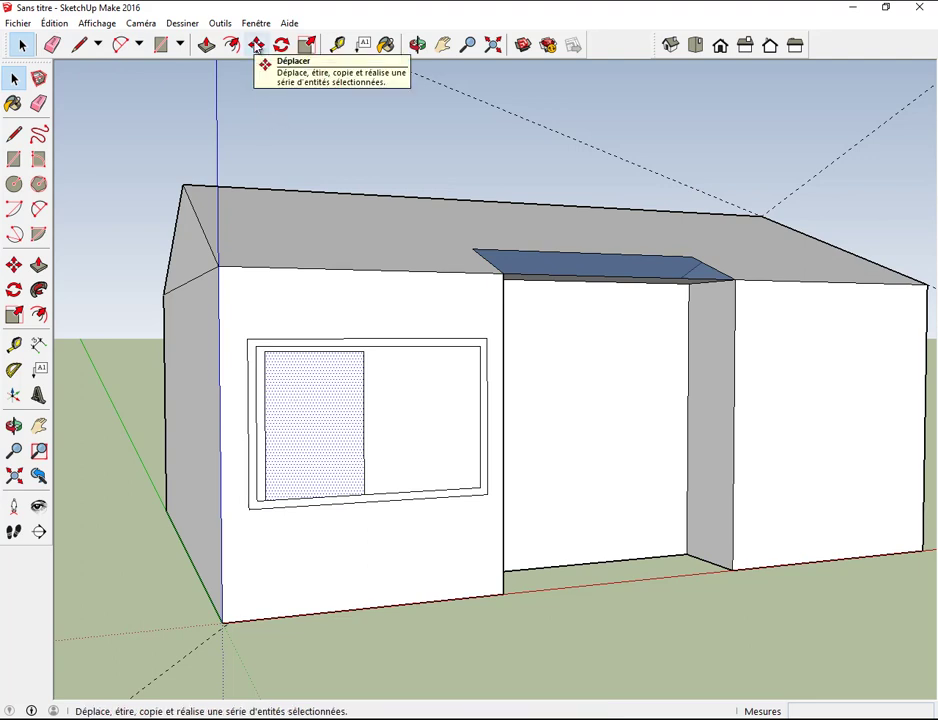
Copy the left pane to the right to form a matching right pane.
click(256, 45)
key(ctrl)
click(320, 435)
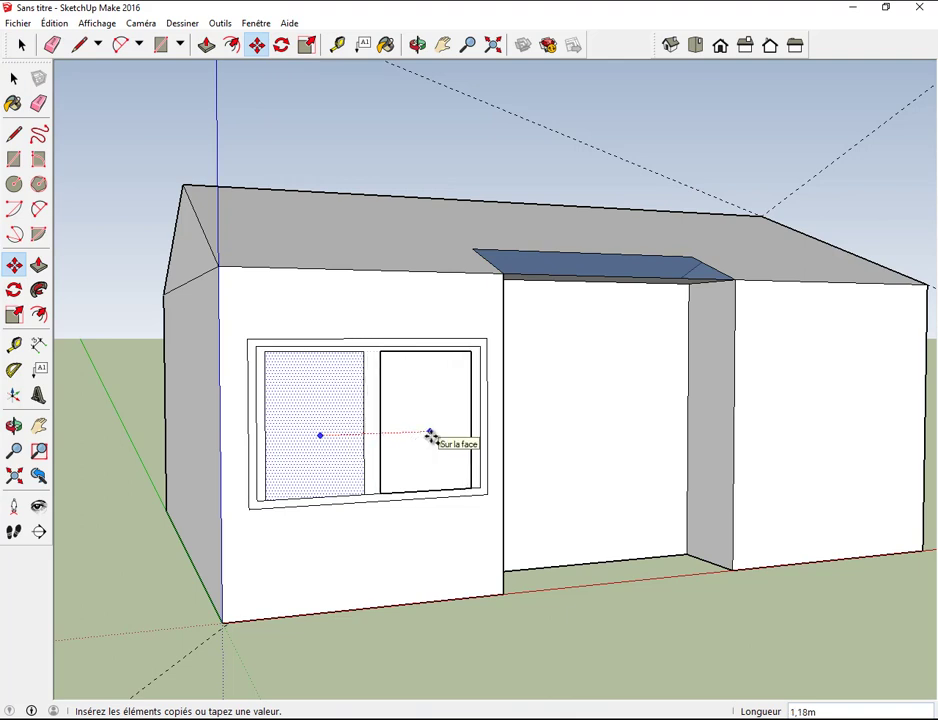
click(428, 437)
scroll(428, 435, up, 1)
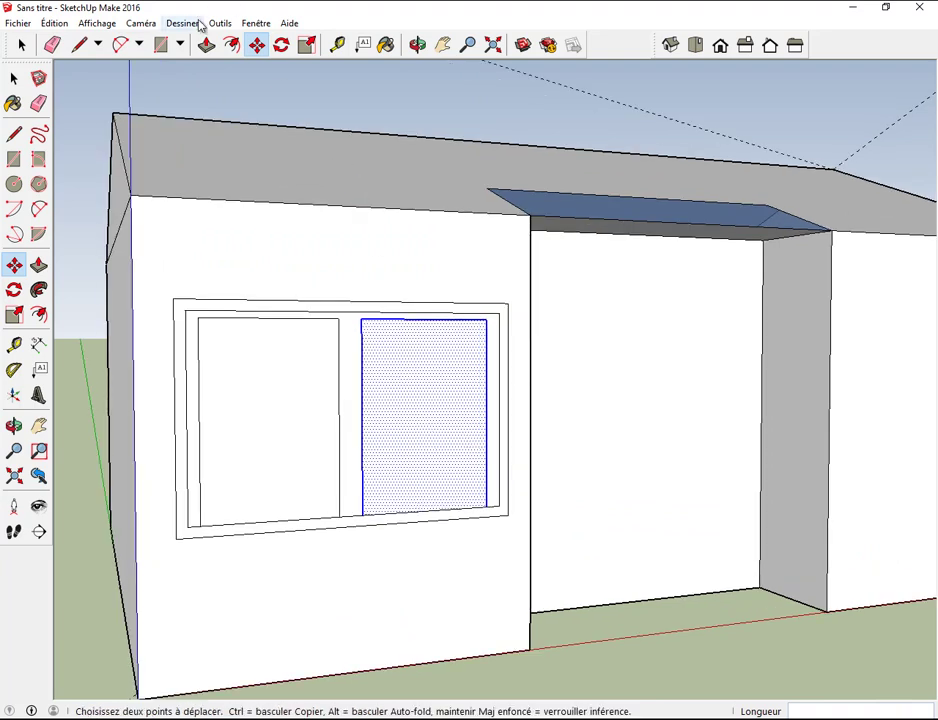
Pull the window frame outward and recess both panes 0,17m into the wall.
click(206, 44)
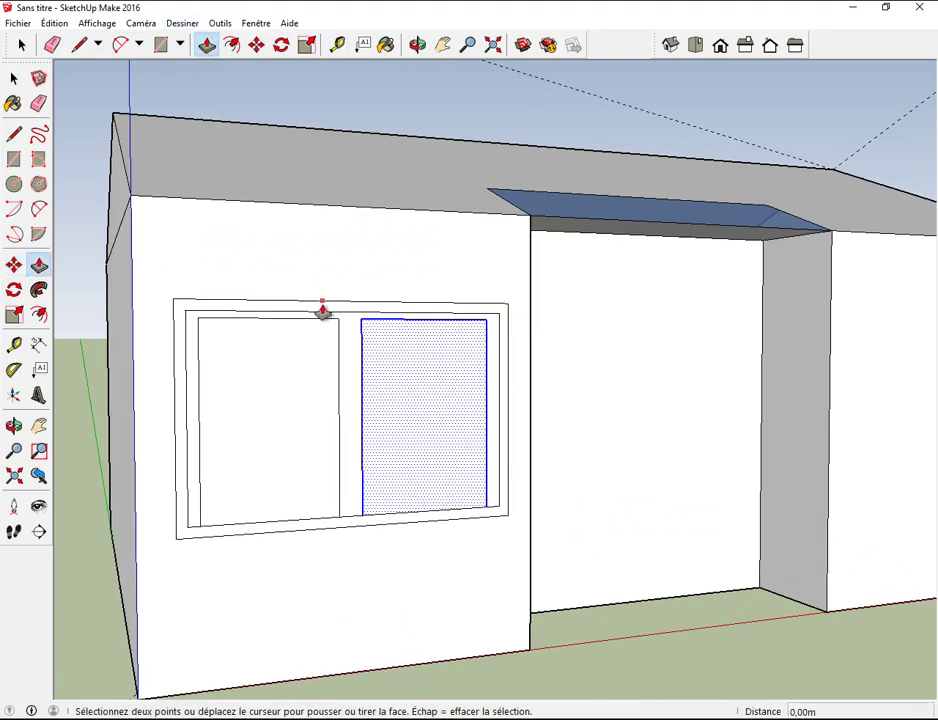
click(318, 310)
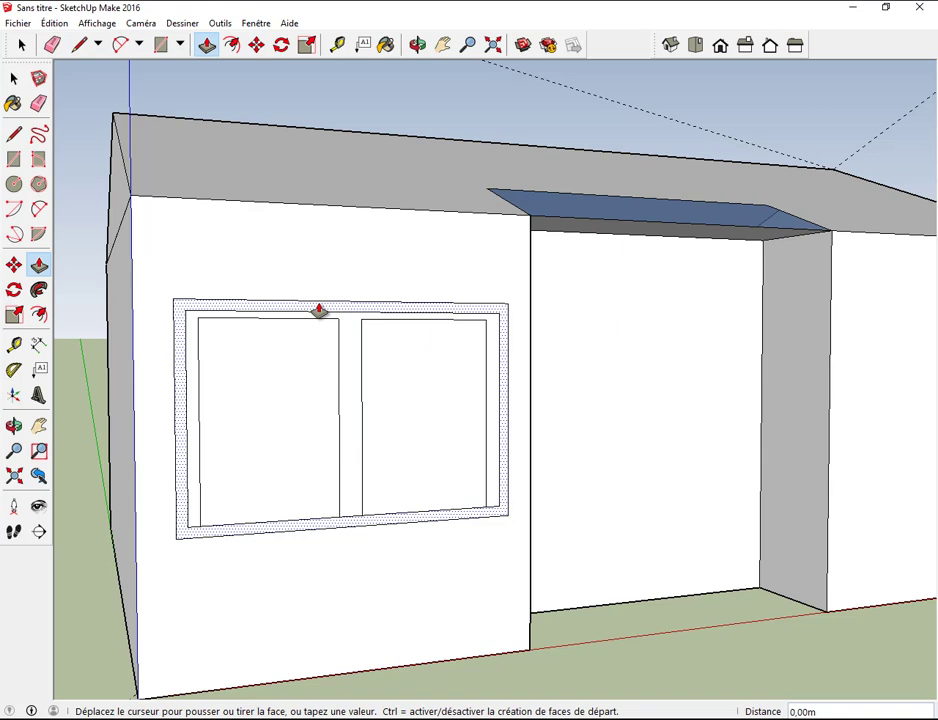
click(322, 318)
click(320, 348)
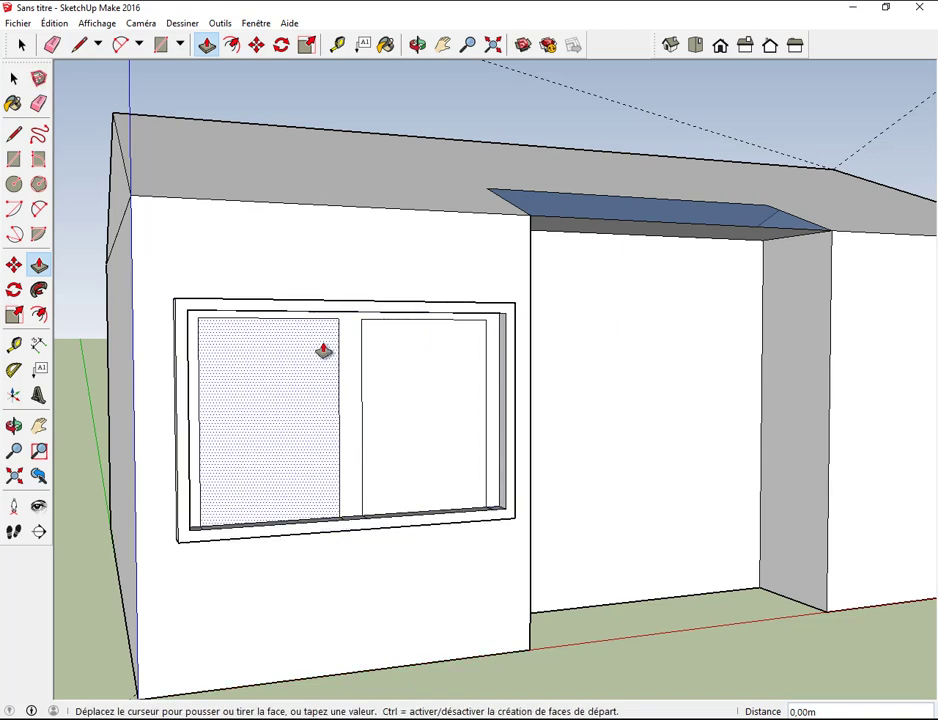
click(329, 352)
click(404, 360)
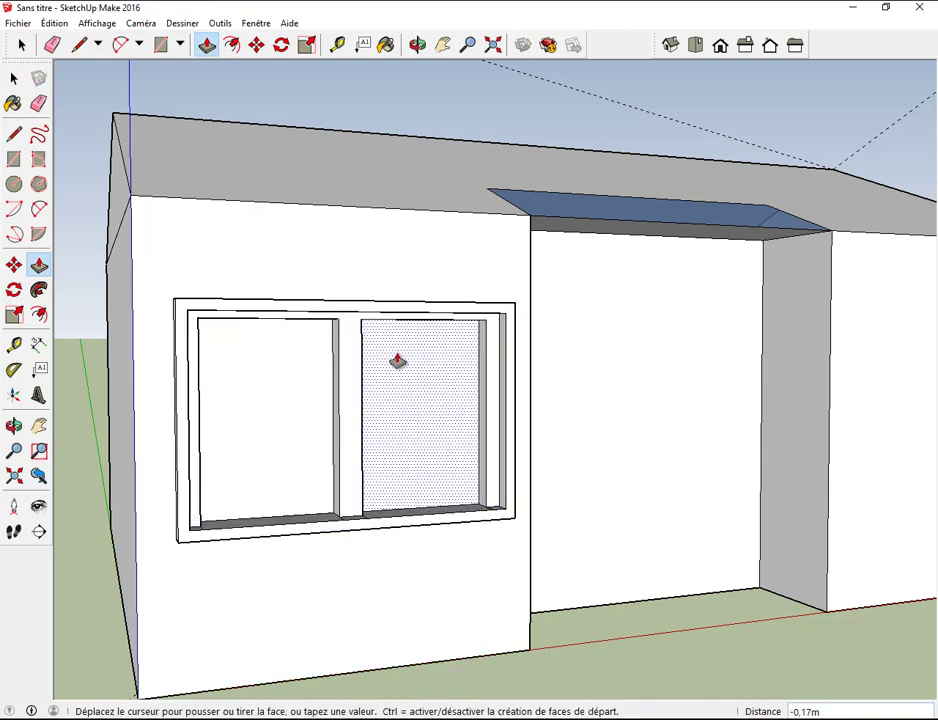
click(398, 360)
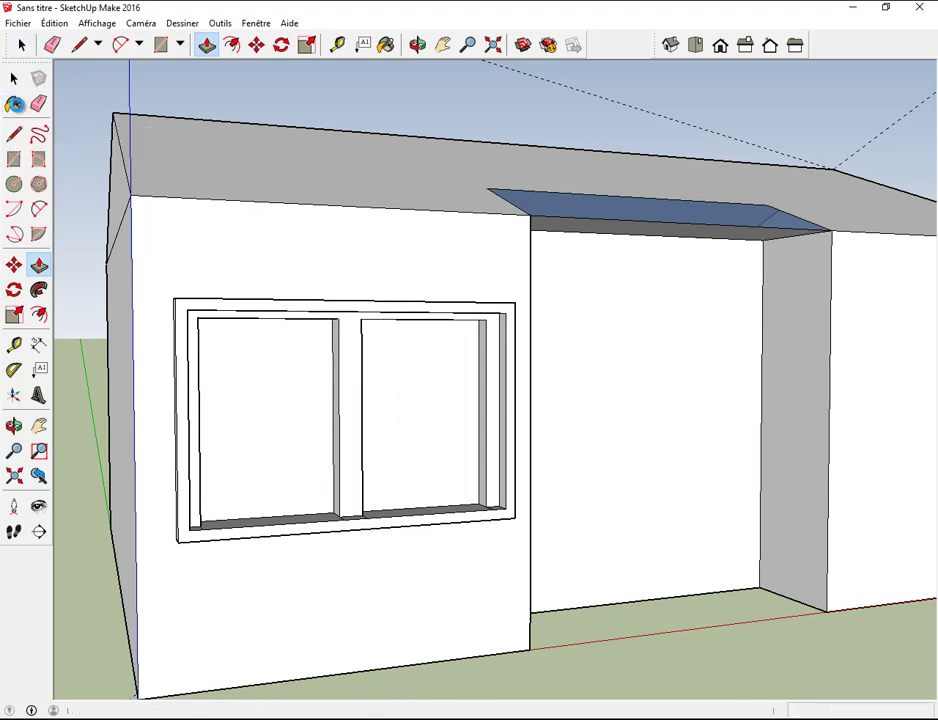
click(13, 104)
Paint the right and left window panes with Verre translucide bleu glass.
click(752, 464)
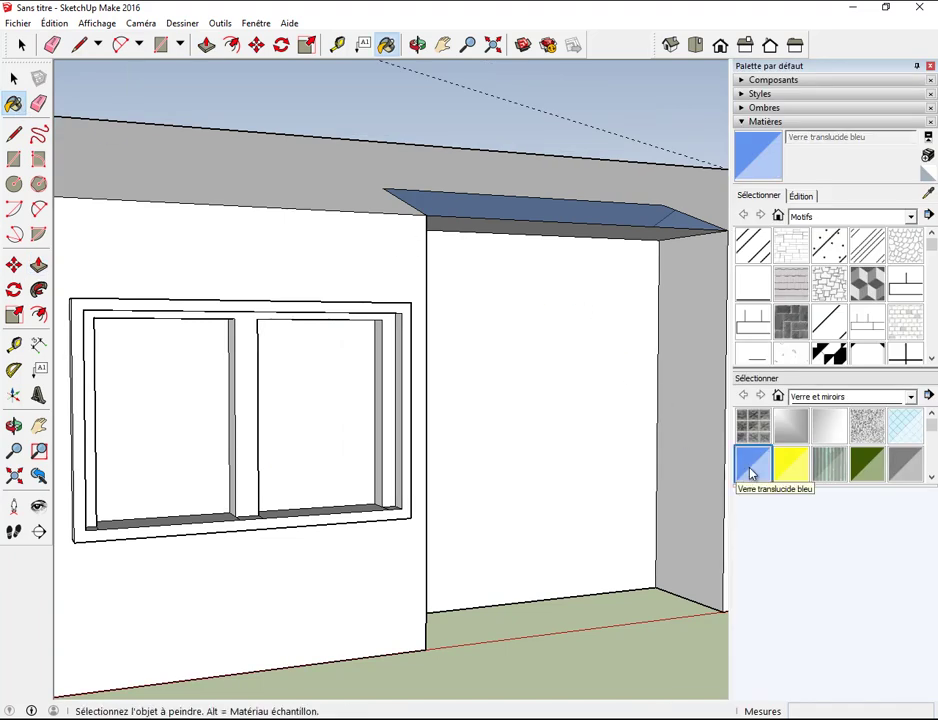
click(345, 411)
click(199, 410)
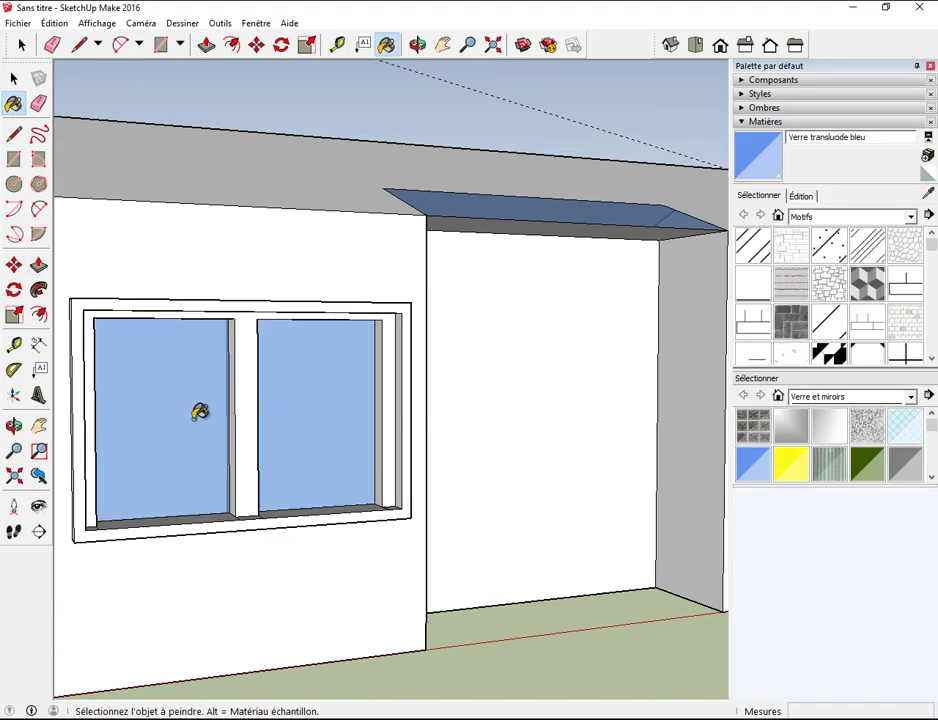
click(417, 45)
mouse_move(406, 126)
mouse_down()
mouse_move(400, 163)
mouse_move(366, 216)
mouse_move(310, 211)
mouse_move(283, 157)
mouse_move(357, 127)
mouse_move(418, 155)
mouse_up()
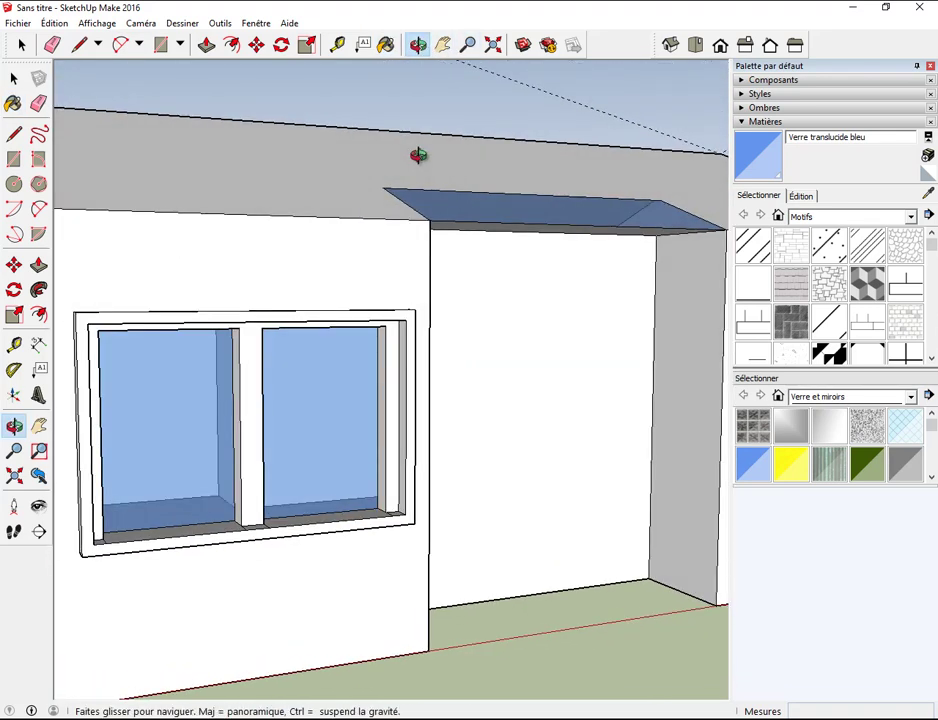
Close the materials panel, reframe the house, and box-select the whole framed window.
scroll(620, 190, down, 1)
scroll(620, 190, down, 2)
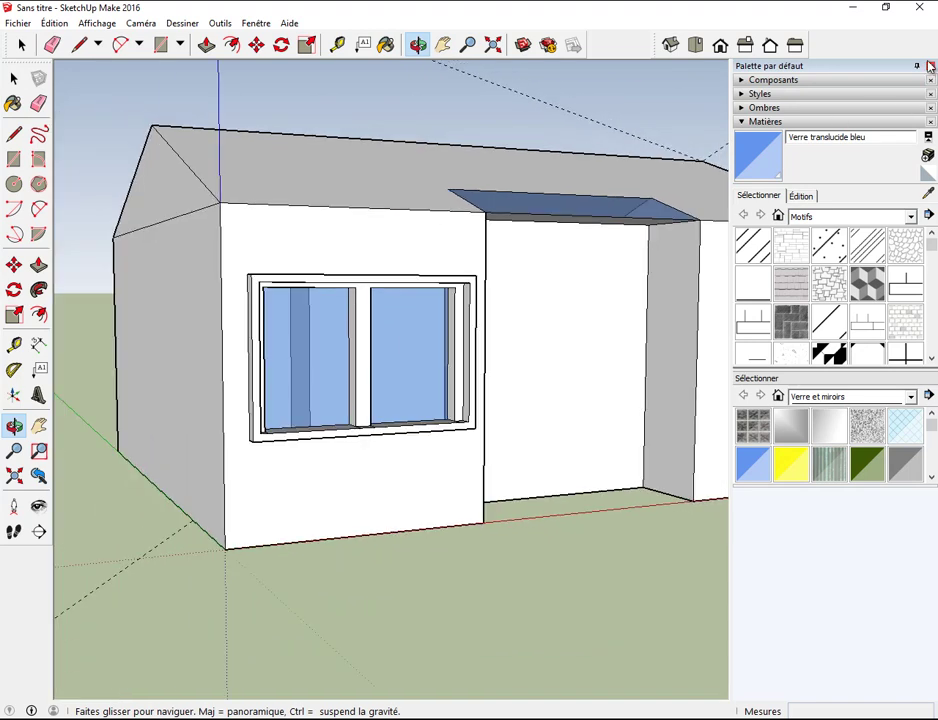
click(930, 66)
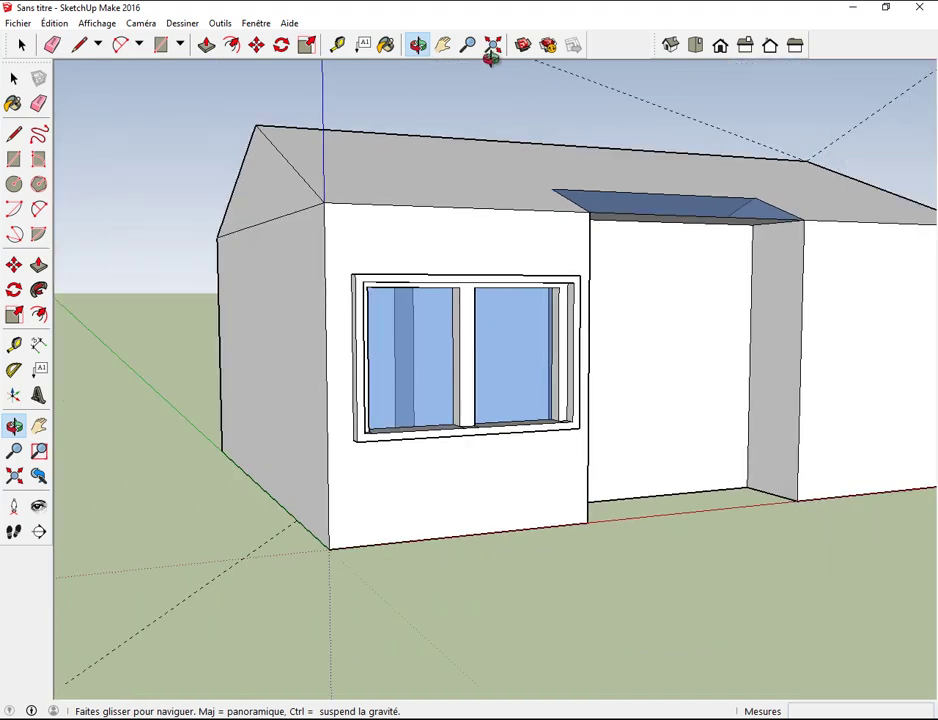
click(443, 45)
drag(507, 84, 360, 92)
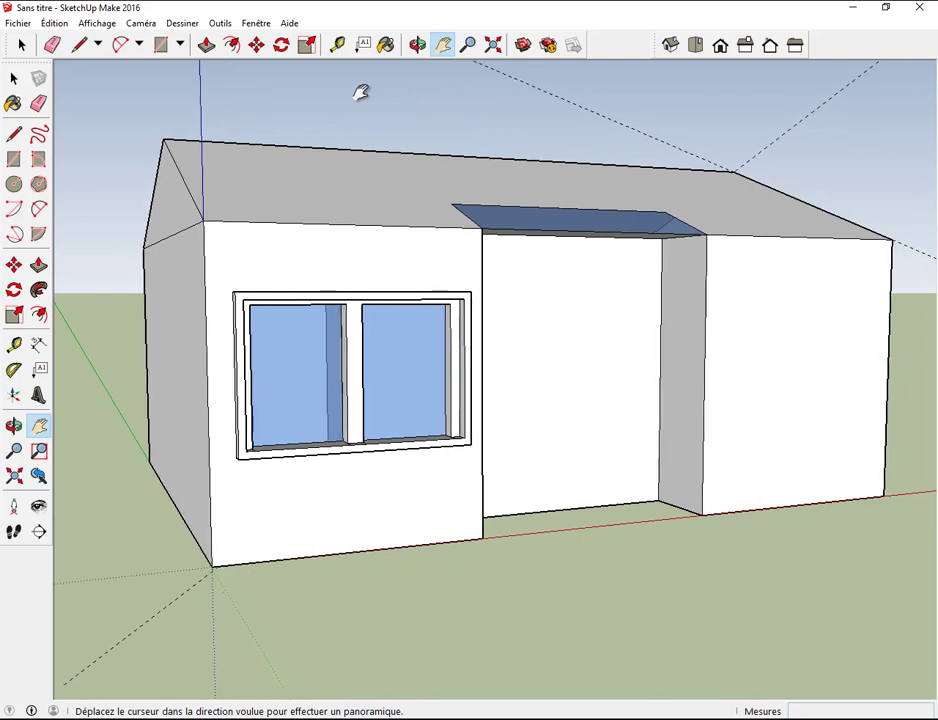
click(21, 44)
drag(228, 273, 477, 471)
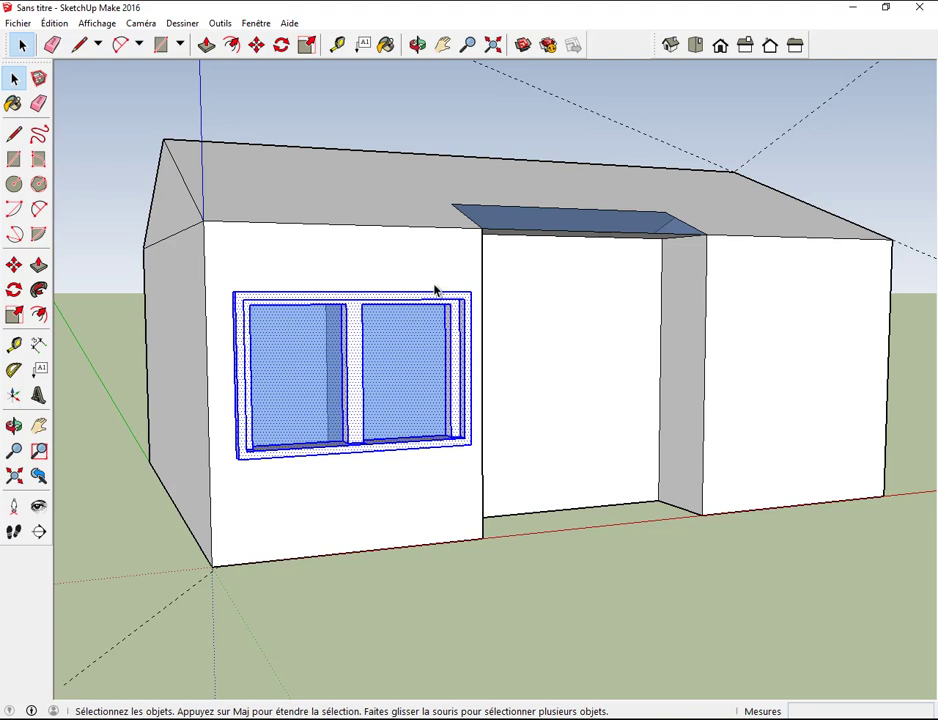
Copy the selected glazed window onto the right wing's front wall, about 5,79m along.
click(258, 46)
key(ctrl)
click(295, 318)
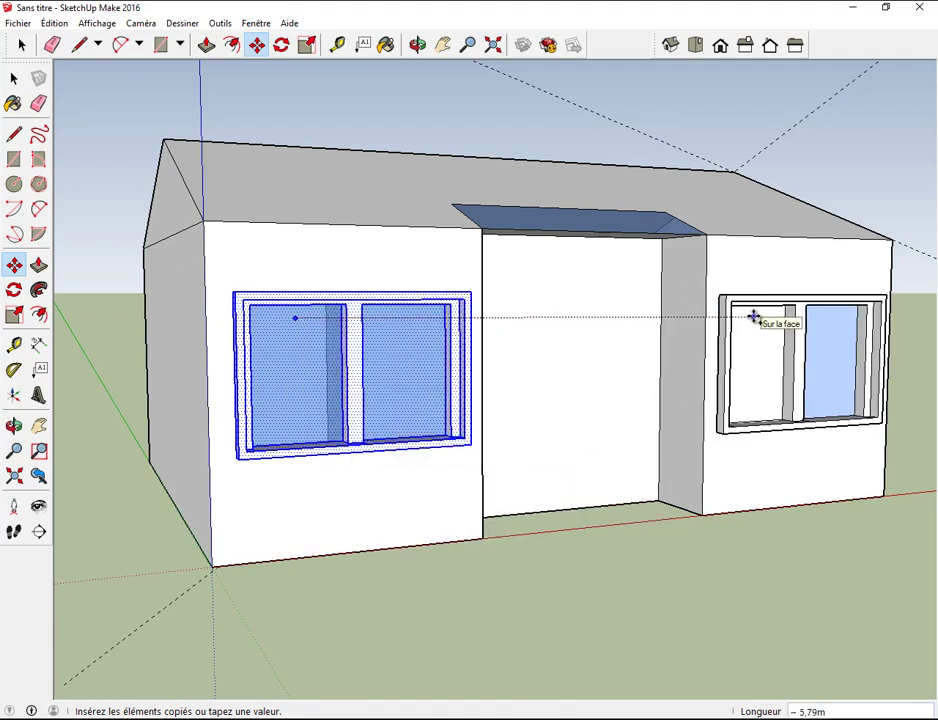
click(754, 318)
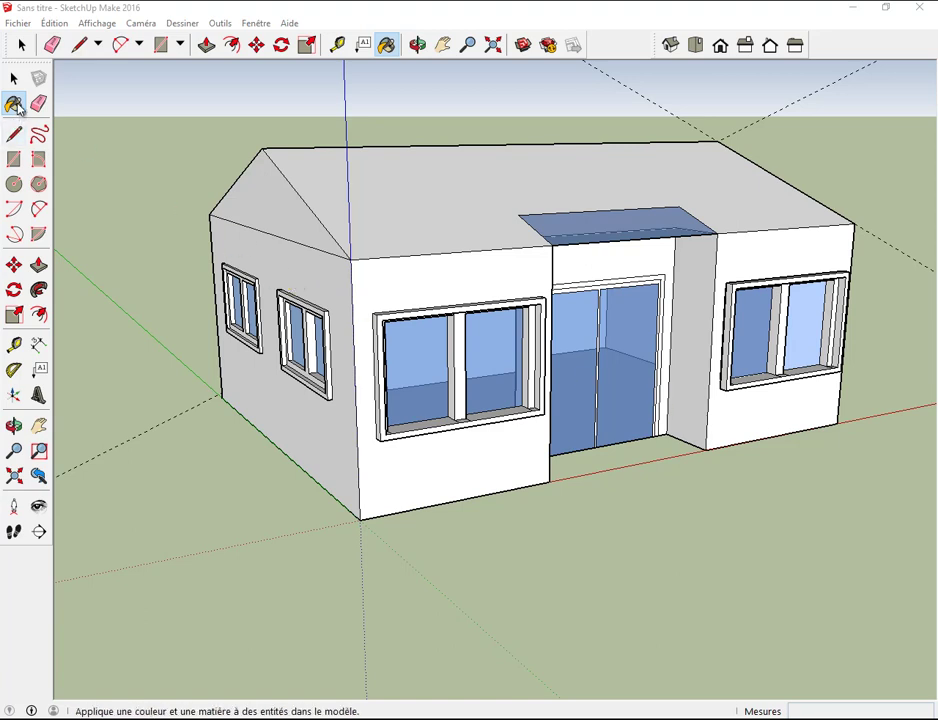
Paint the roof with the Tuile espagnole tile from the Couverture materials.
click(15, 104)
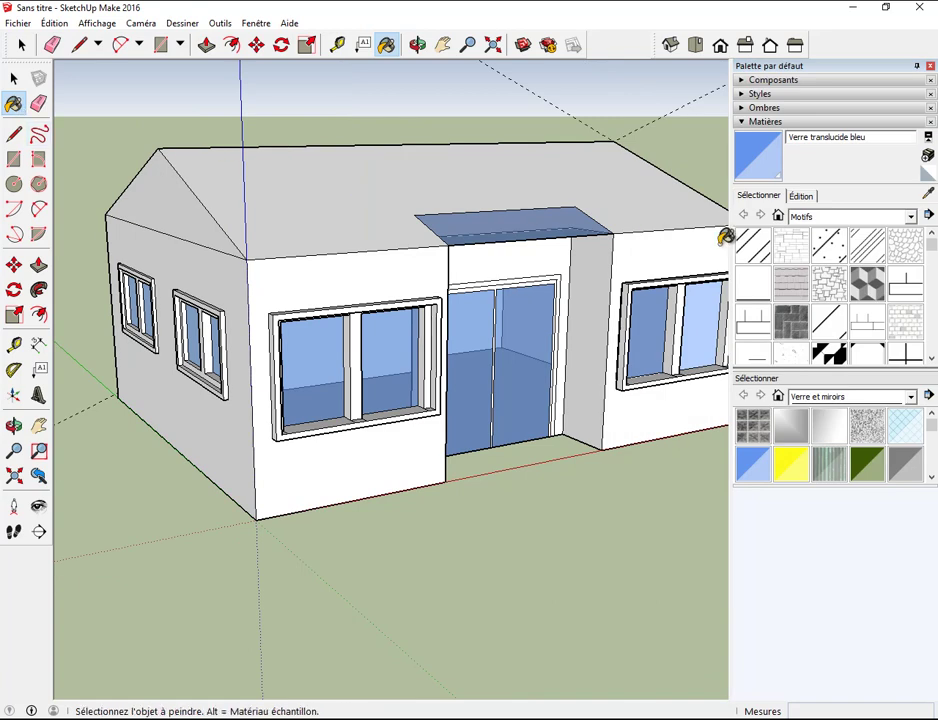
click(914, 216)
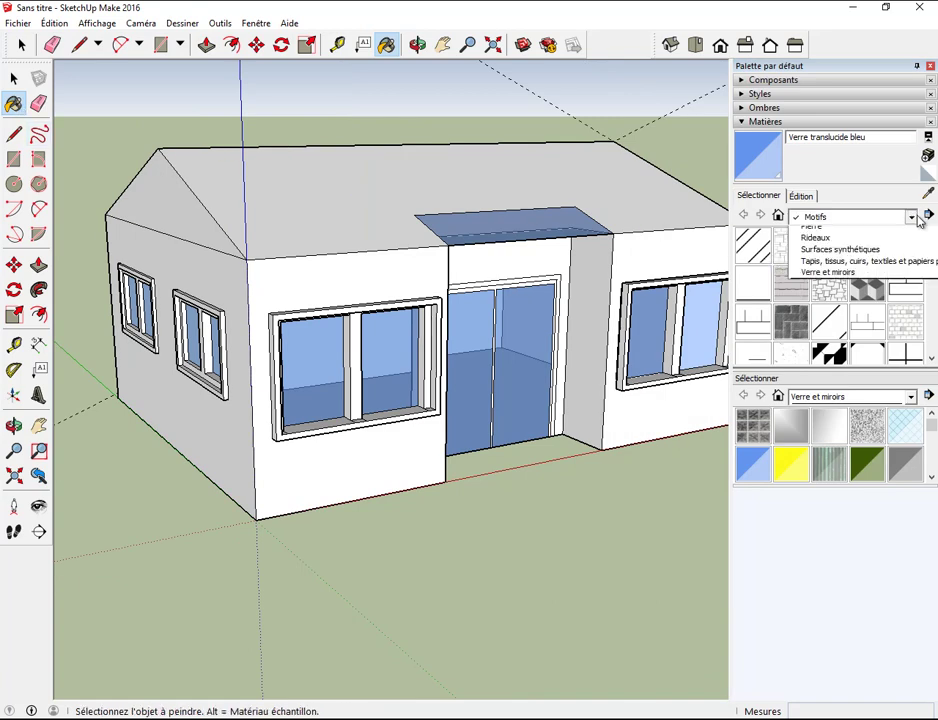
click(905, 302)
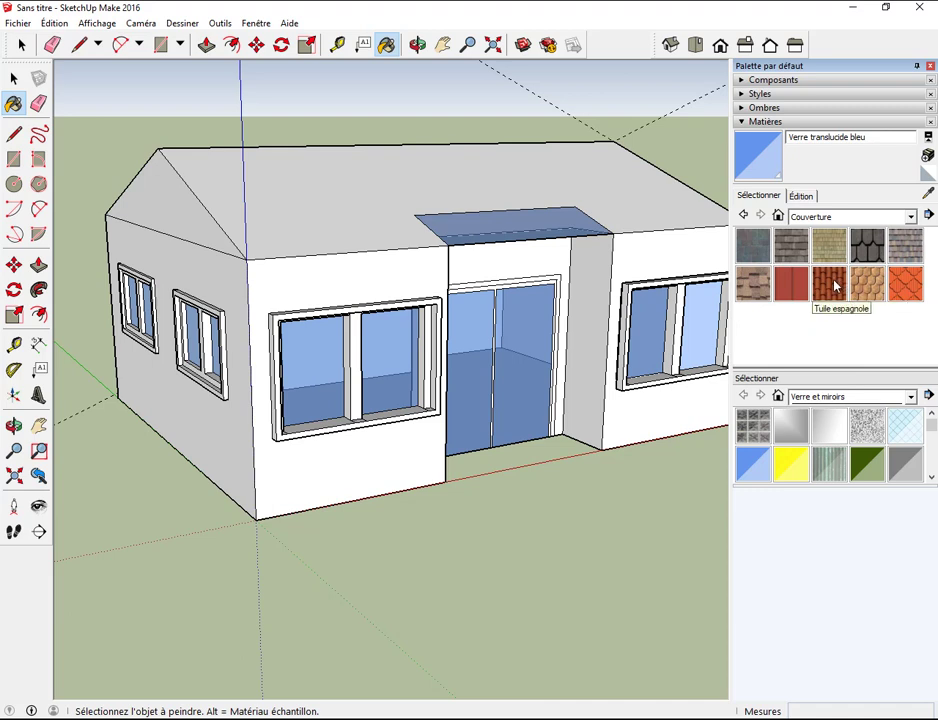
click(835, 285)
click(533, 170)
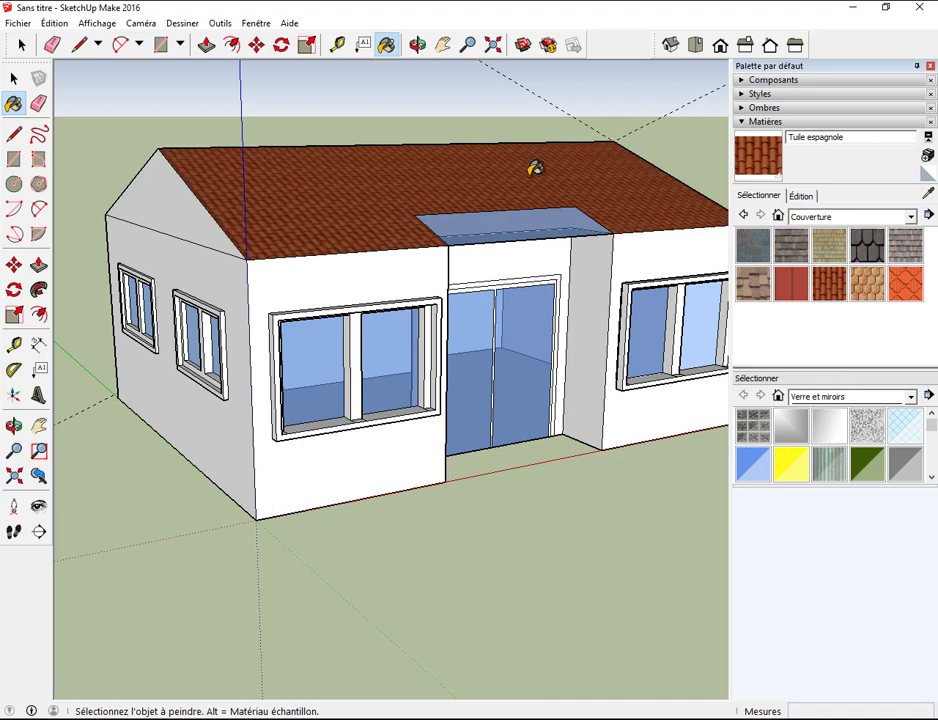
click(905, 216)
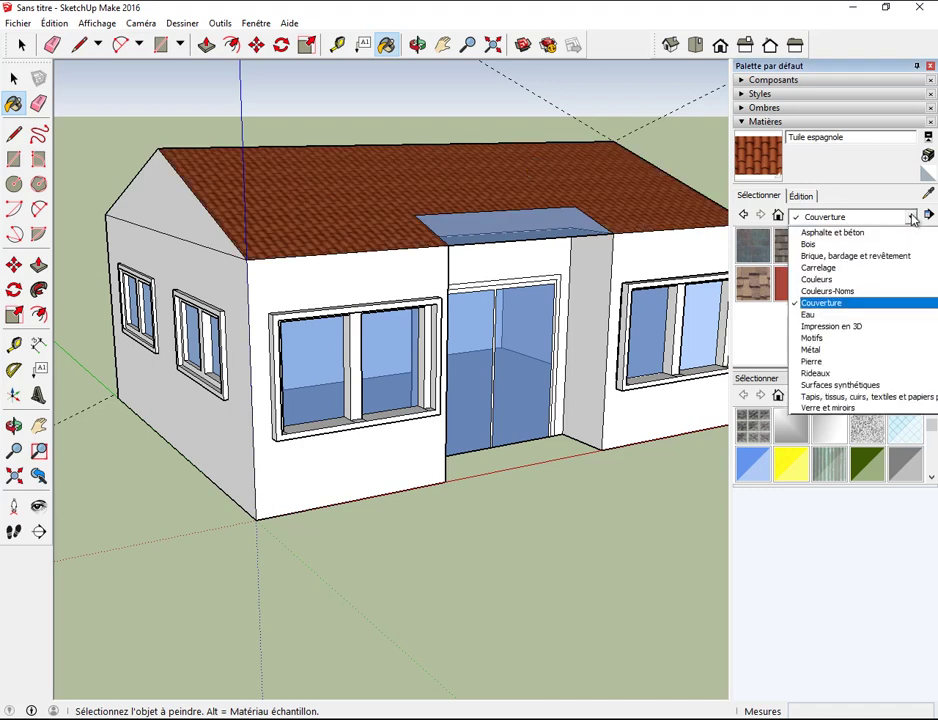
click(822, 256)
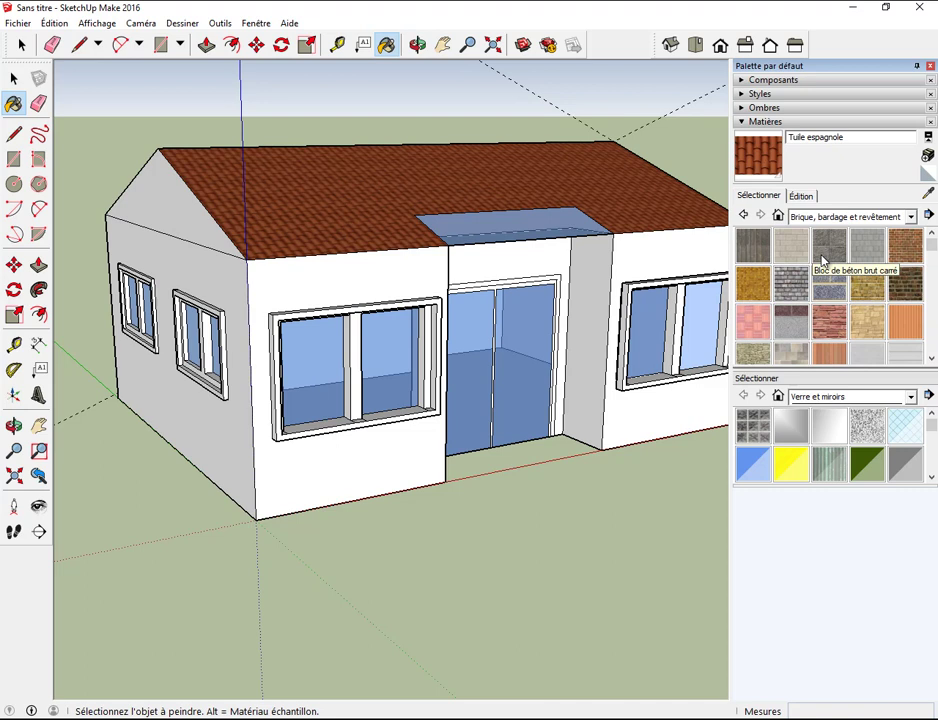
Paint the right wing, side return, front, left side wall and left gable with Revêtement latéral blanc siding.
click(905, 353)
click(618, 255)
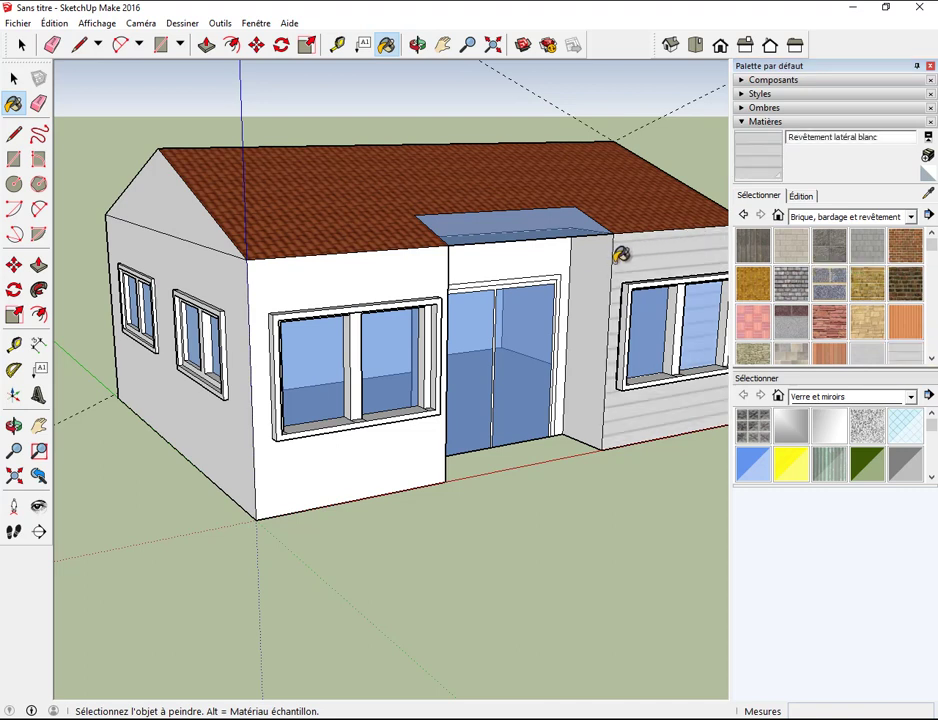
click(594, 262)
click(520, 256)
click(420, 300)
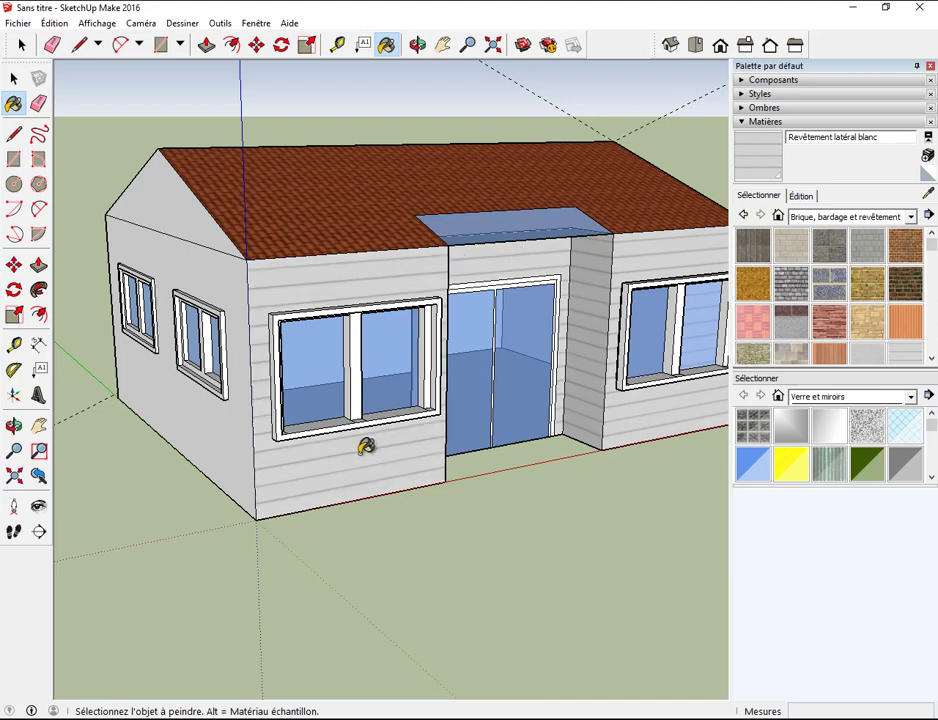
click(207, 240)
click(190, 217)
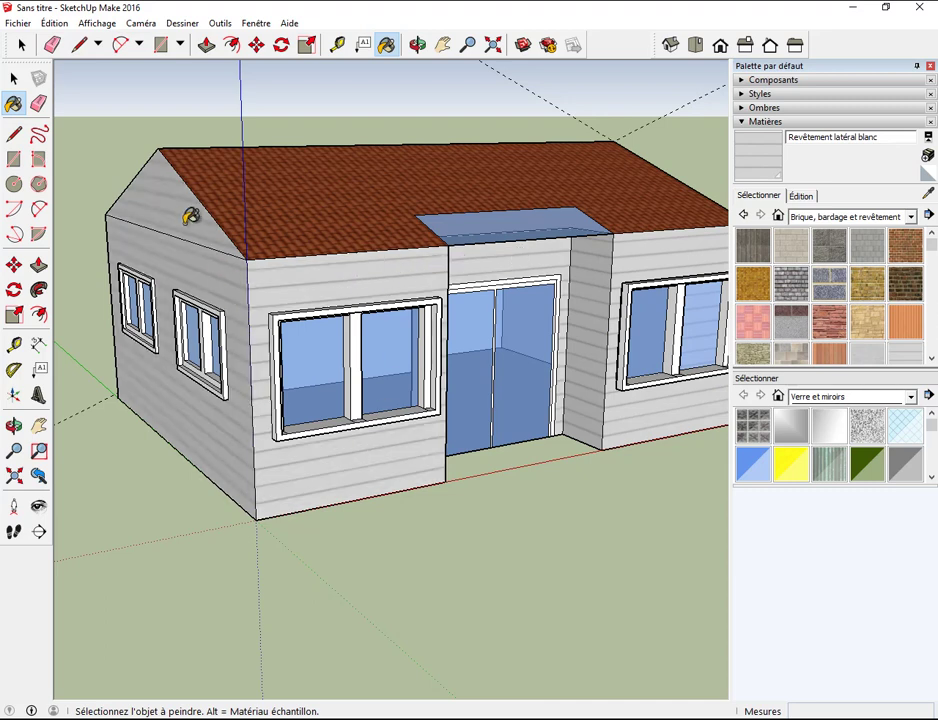